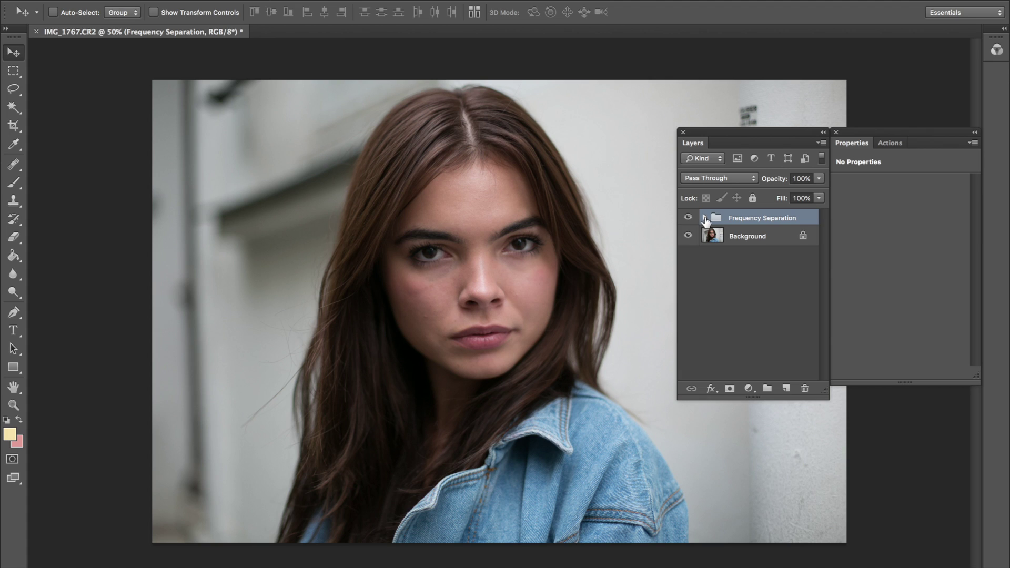
Expand the Frequency Separation group and duplicate its Low Frequency layer
{"action": "left_click", "coordinate": [704, 218]}
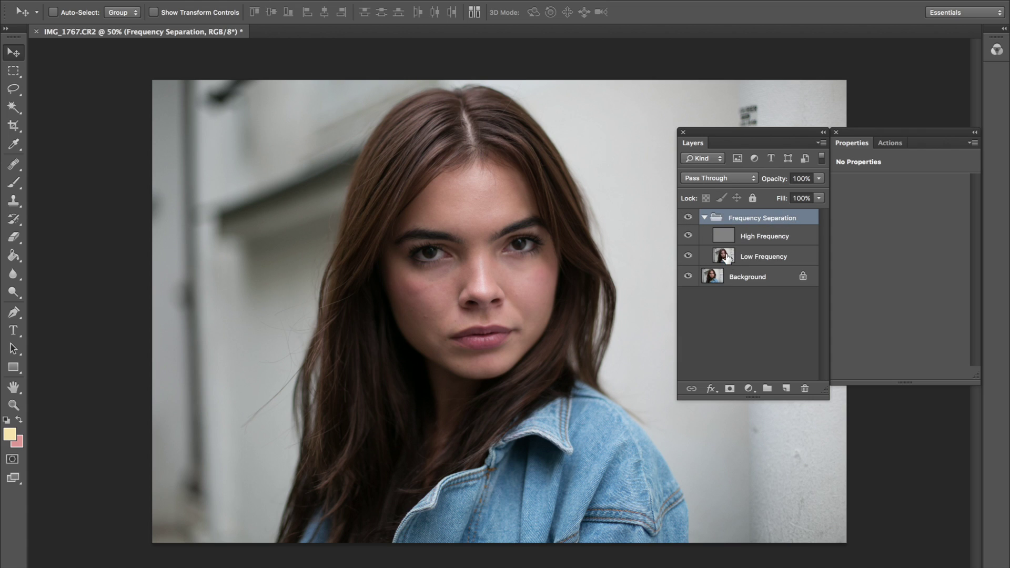
{"action": "left_click", "coordinate": [751, 257]}
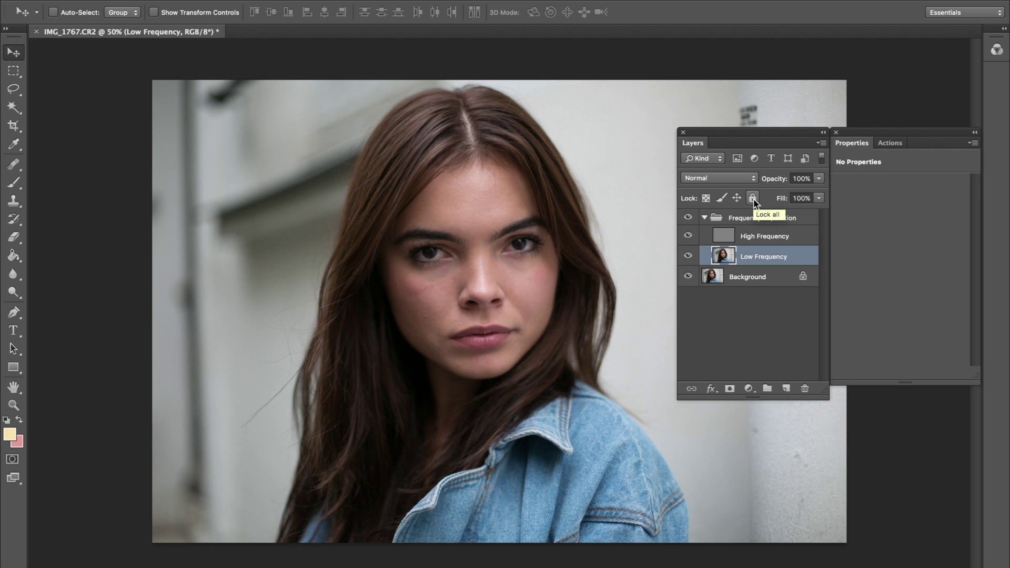
{"action": "key", "text": "ctrl+j"}
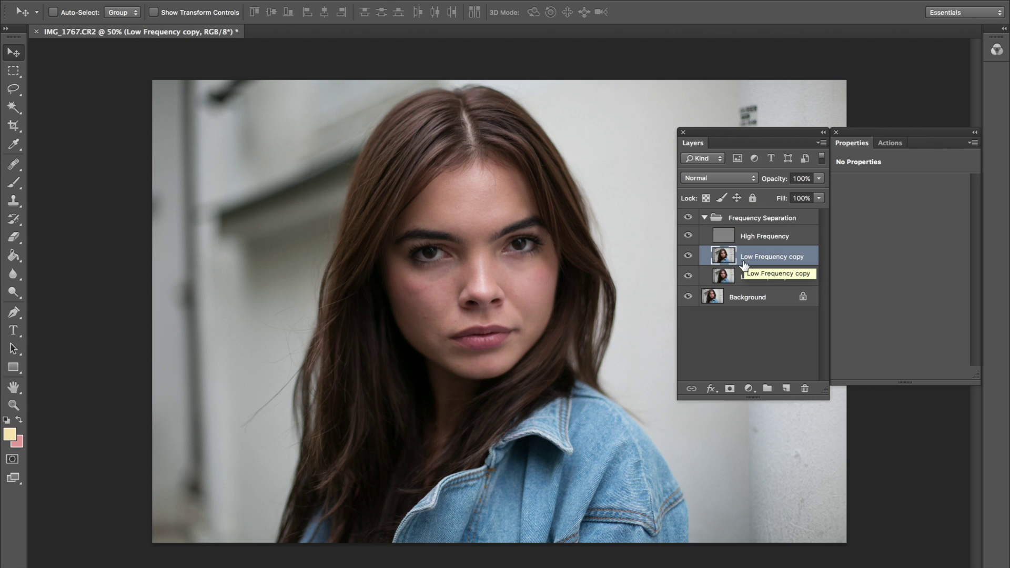
Hide the High Frequency layer and make the Low Frequency copy layer active for retouching
{"action": "left_click", "coordinate": [688, 236]}
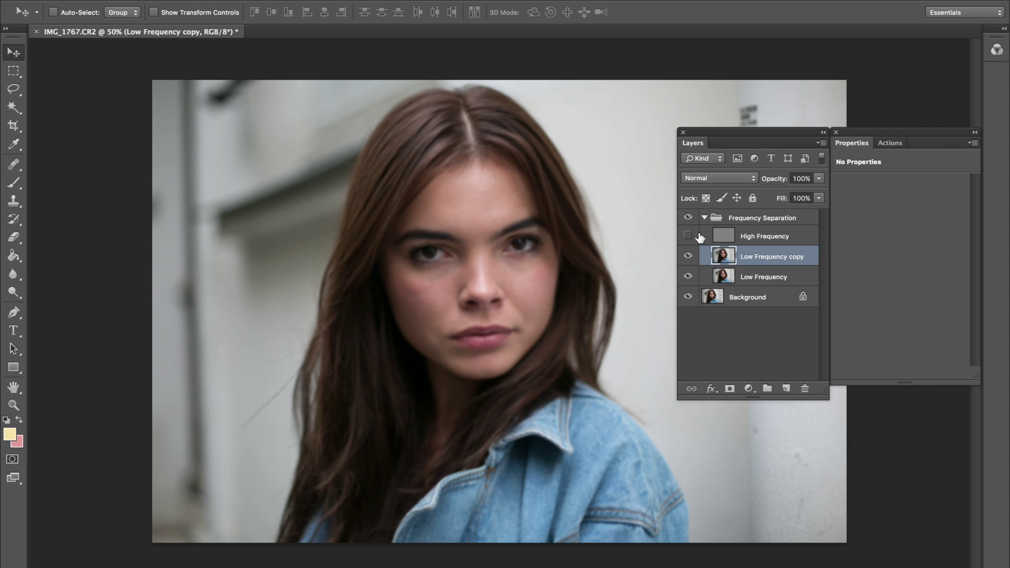
{"action": "key", "text": "super+plus"}
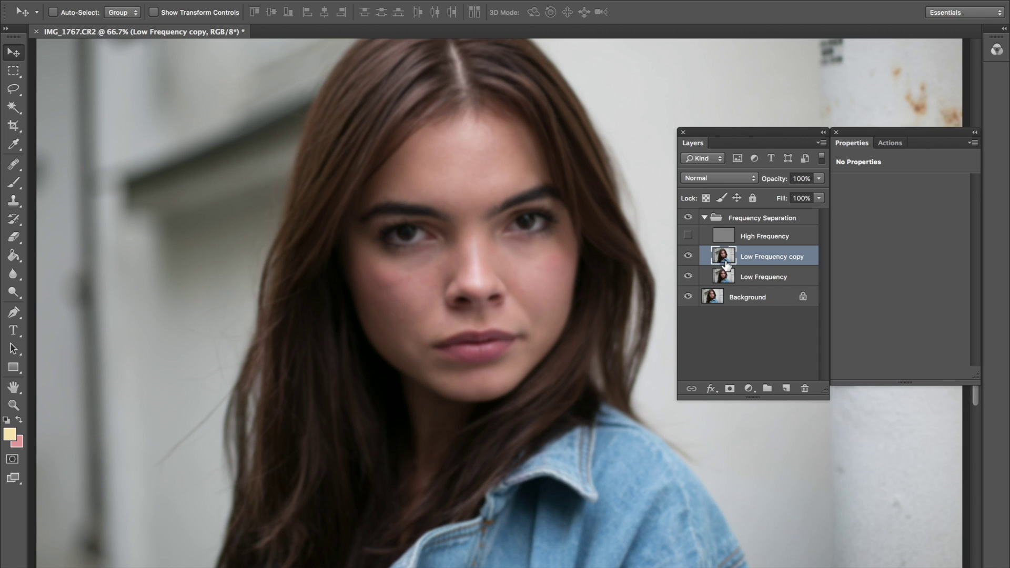
{"action": "left_click", "coordinate": [687, 235]}
{"action": "left_click", "coordinate": [714, 241]}
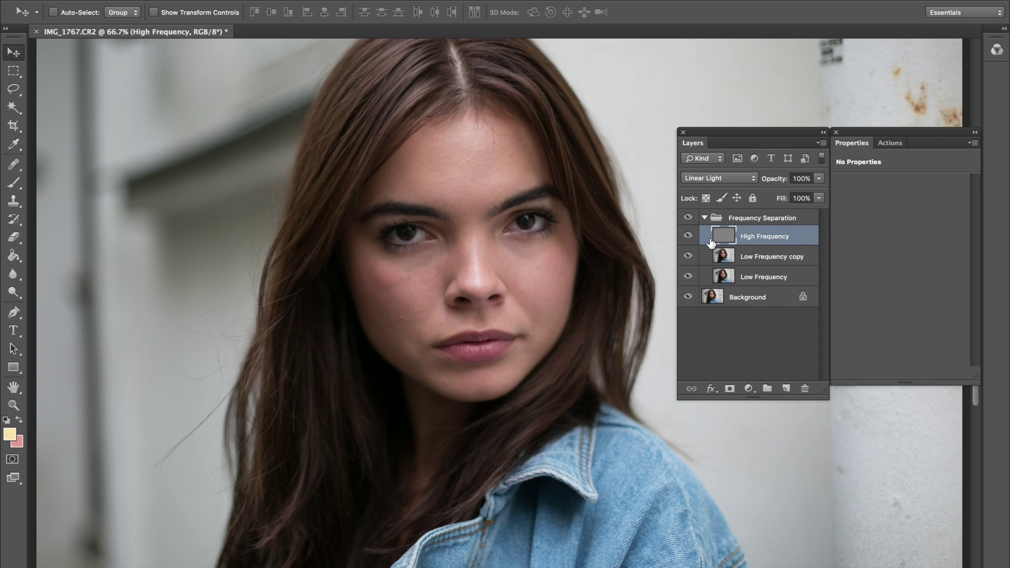
{"action": "left_click", "coordinate": [688, 235]}
{"action": "left_click", "coordinate": [740, 258]}
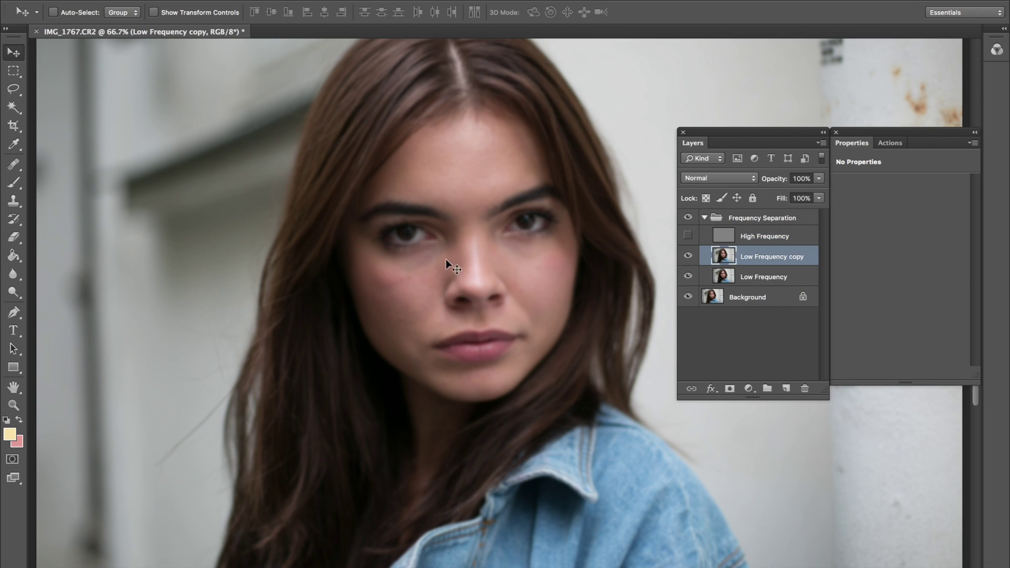
Choose the Healing Brush Tool for retouching the Low Frequency copy layer
{"action": "left_click", "coordinate": [18, 167]}
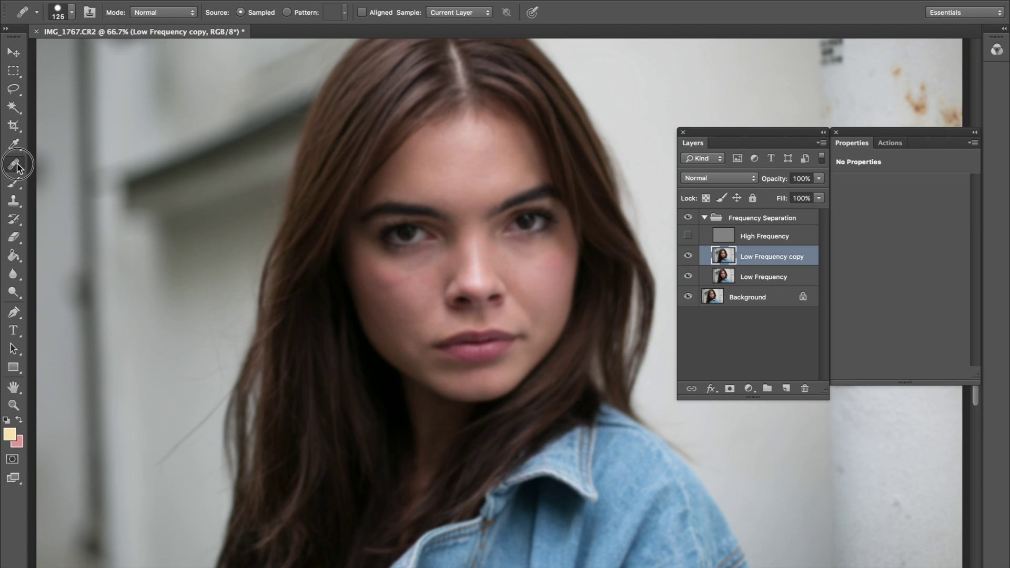
{"action": "left_click", "coordinate": [18, 165]}
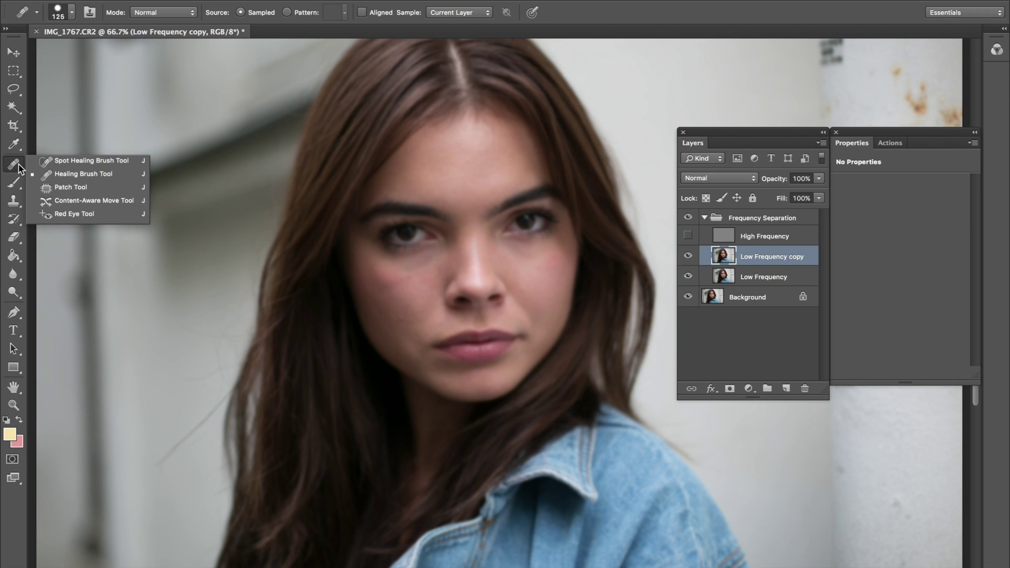
{"action": "left_click", "coordinate": [46, 173]}
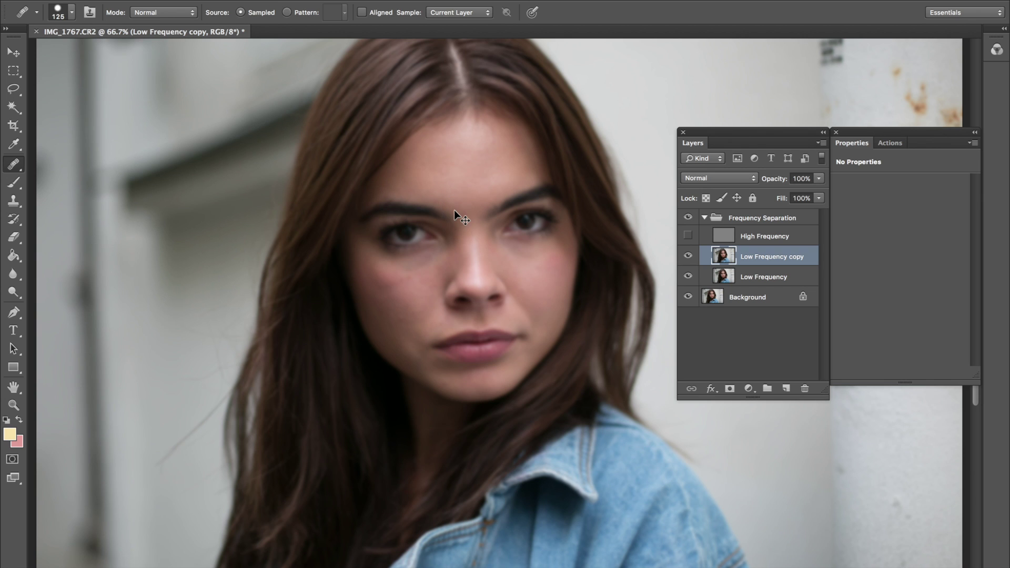
Check the healing brush's hardness, spacing and pen pressure options and set its size to 90 px
{"action": "key", "text": "super+plus"}
{"action": "scroll", "coordinate": [399, 234], "scroll_direction": "up", "scroll_amount": 3}
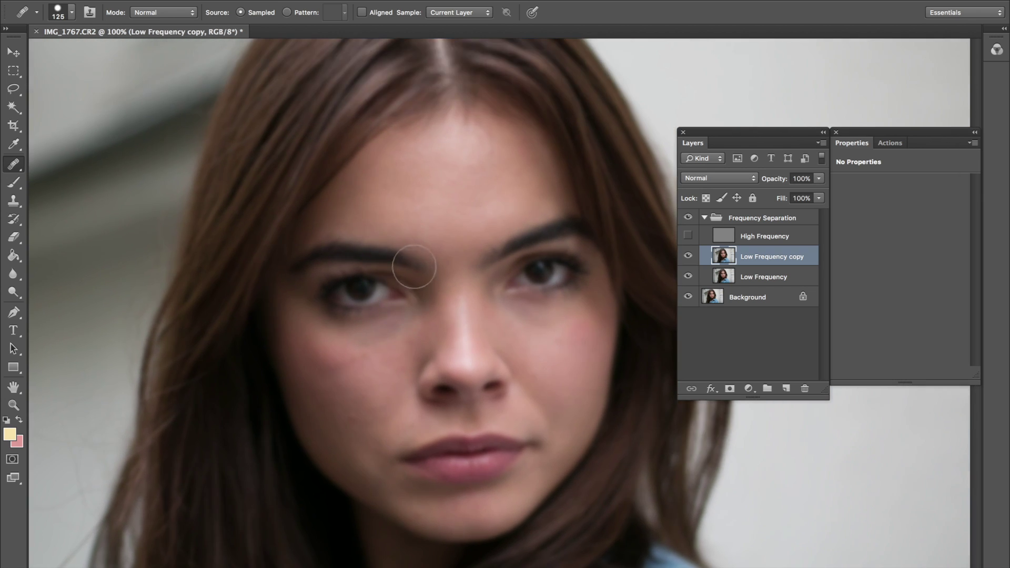
{"action": "scroll", "coordinate": [415, 243], "scroll_direction": "down", "scroll_amount": 2}
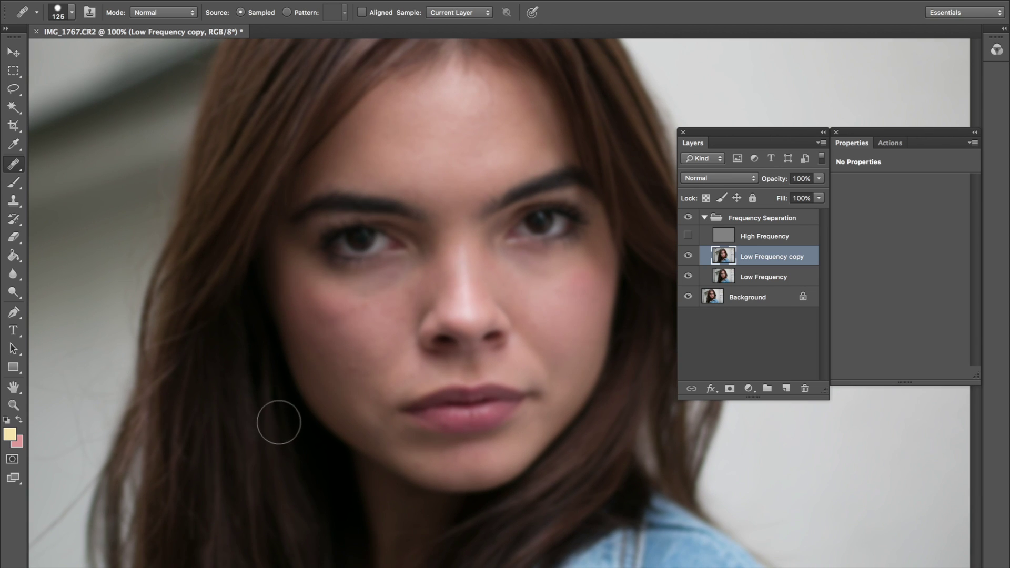
{"action": "key", "text": "bracketleft"}
{"action": "key", "text": "bracketleft"}
{"action": "key", "text": "bracketleft"}
{"action": "left_click", "coordinate": [58, 13]}
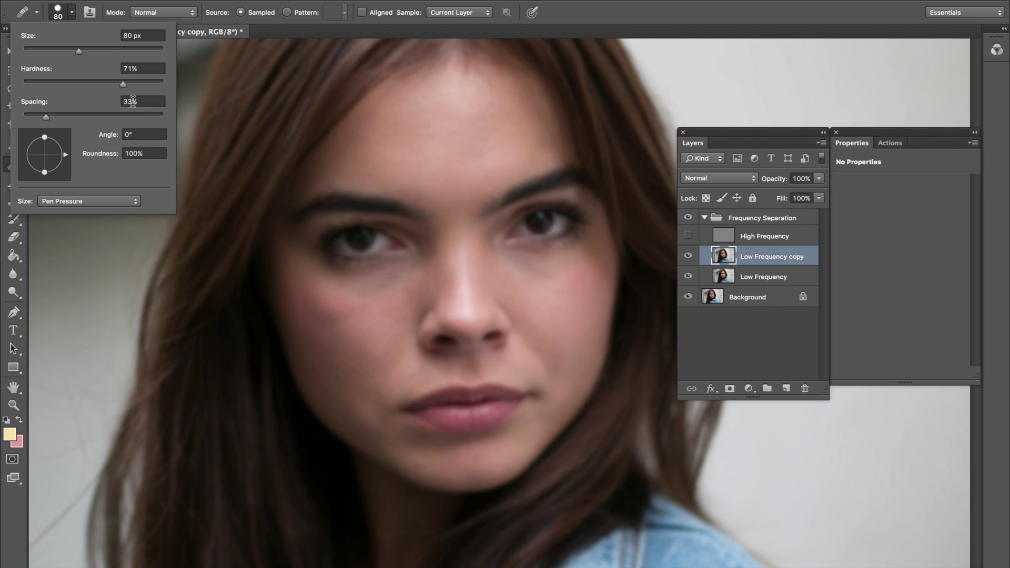
{"action": "left_click", "coordinate": [72, 12]}
{"action": "left_click", "coordinate": [72, 12]}
{"action": "left_click", "coordinate": [73, 13]}
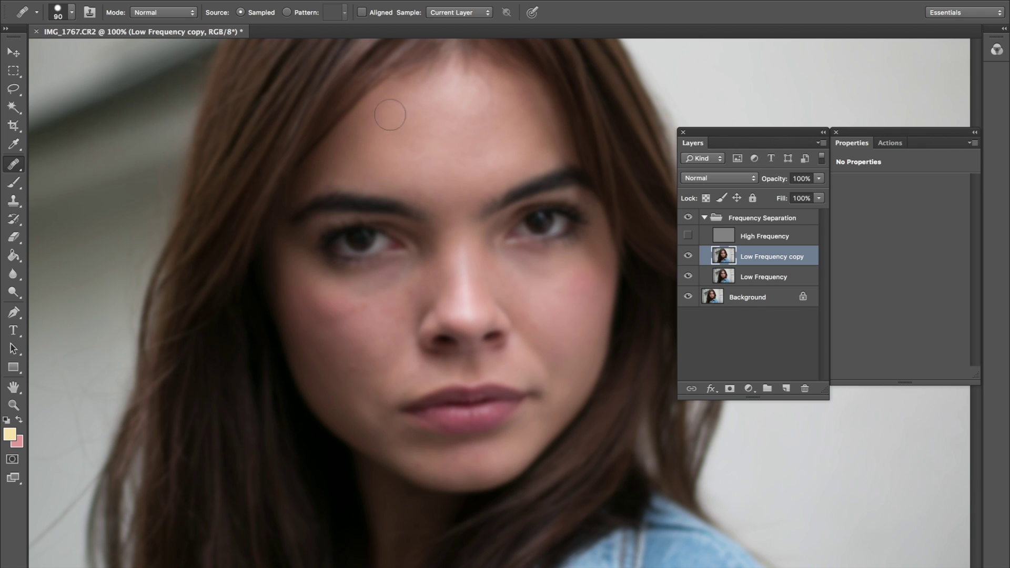
Heal uneven tones on the left side of the forehead, from the hairline to above the left eyebrow, using nearby skin samples
{"action": "left_click", "coordinate": [404, 102]}
{"action": "left_click", "coordinate": [387, 116], "text": "alt"}
{"action": "left_click", "coordinate": [368, 130]}
{"action": "left_click", "coordinate": [335, 149]}
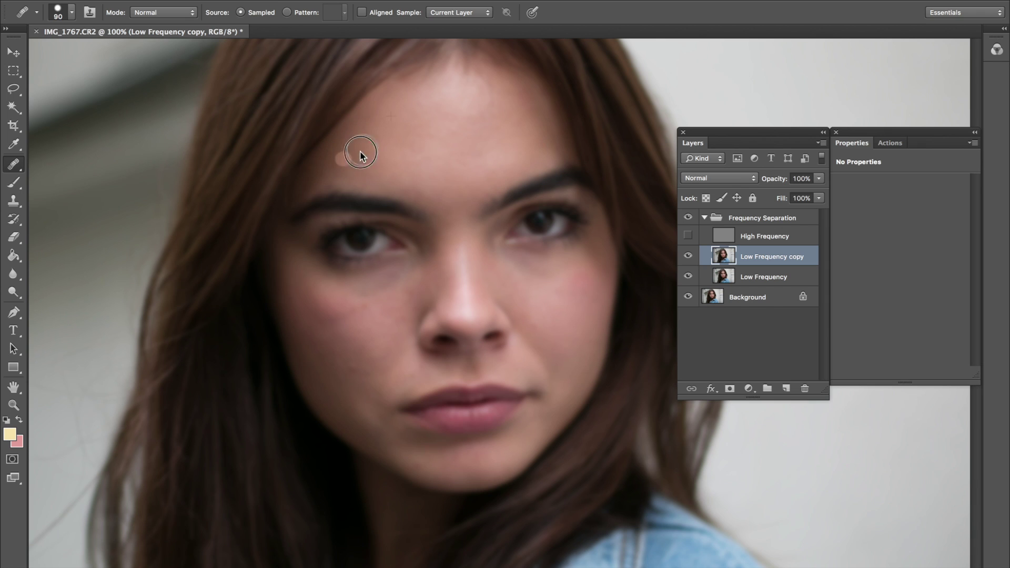
{"action": "left_click_drag", "start_coordinate": [353, 160], "coordinate": [363, 154]}
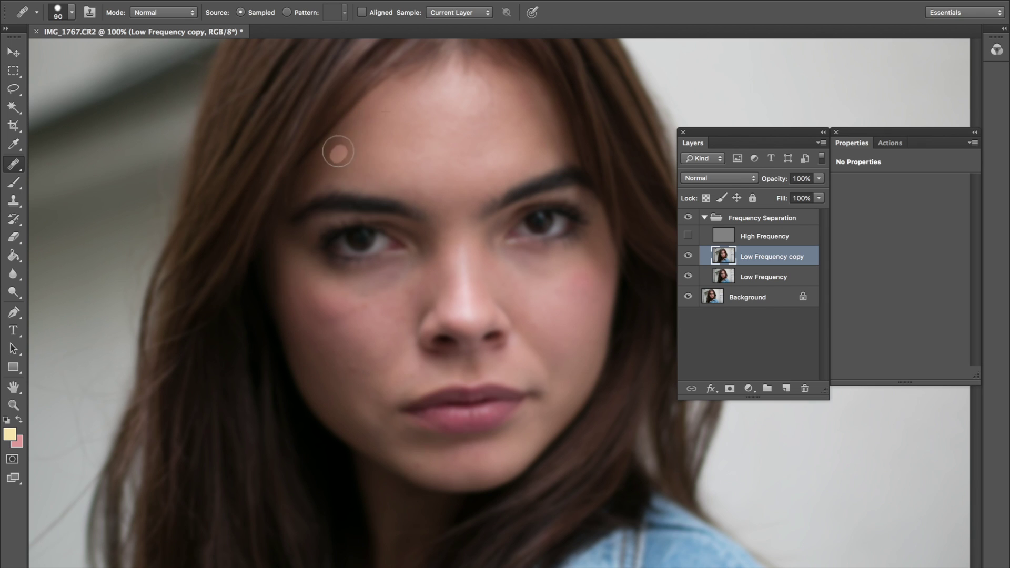
{"action": "mouse_move", "coordinate": [384, 156]}
{"action": "left_mouse_down"}
{"action": "mouse_move", "coordinate": [378, 128]}
{"action": "mouse_move", "coordinate": [355, 145]}
{"action": "mouse_move", "coordinate": [372, 119]}
{"action": "left_mouse_up"}
{"action": "left_click", "coordinate": [405, 140]}
{"action": "left_click", "coordinate": [386, 143]}
{"action": "left_click", "coordinate": [424, 142]}
{"action": "left_click", "coordinate": [440, 120]}
{"action": "left_click", "coordinate": [454, 100]}
{"action": "left_click", "coordinate": [449, 85], "text": "alt"}
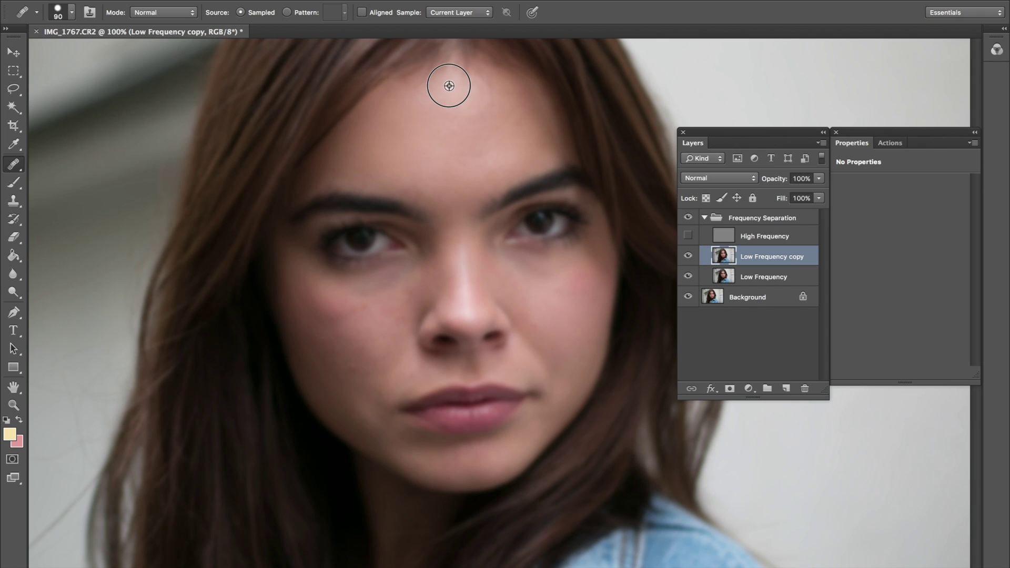
Resample nearby skin and even out the remaining patches on the left and upper forehead
{"action": "left_click", "coordinate": [373, 154]}
{"action": "left_click", "coordinate": [437, 267], "text": "alt"}
{"action": "left_click", "coordinate": [367, 150]}
{"action": "left_click", "coordinate": [408, 185]}
{"action": "left_click", "coordinate": [382, 137], "text": "alt"}
{"action": "left_click", "coordinate": [405, 124]}
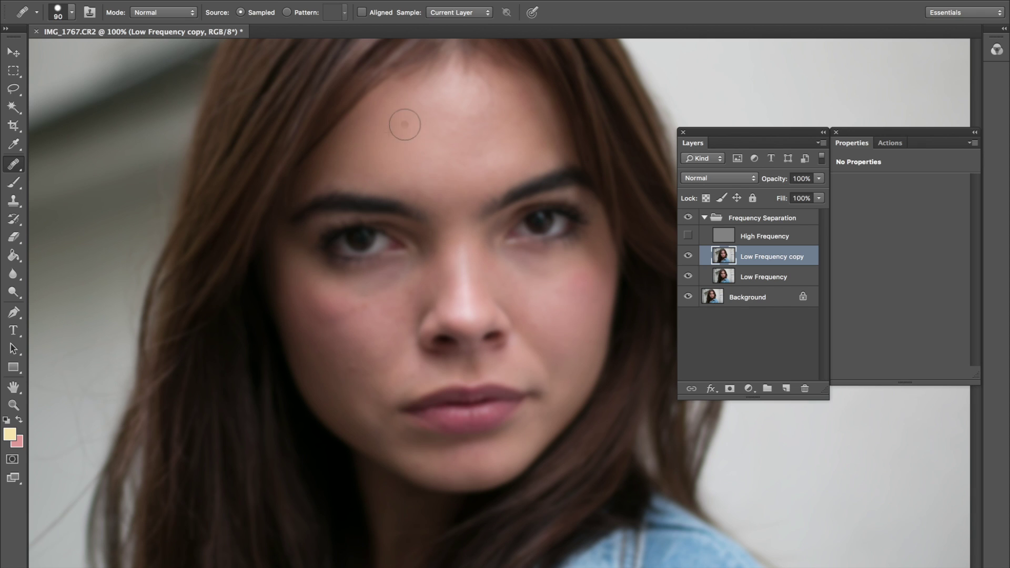
{"action": "mouse_move", "coordinate": [431, 99]}
{"action": "left_mouse_down"}
{"action": "mouse_move", "coordinate": [422, 104]}
{"action": "mouse_move", "coordinate": [444, 110]}
{"action": "mouse_move", "coordinate": [444, 102]}
{"action": "left_mouse_up"}
{"action": "left_click", "coordinate": [417, 153], "text": "alt"}
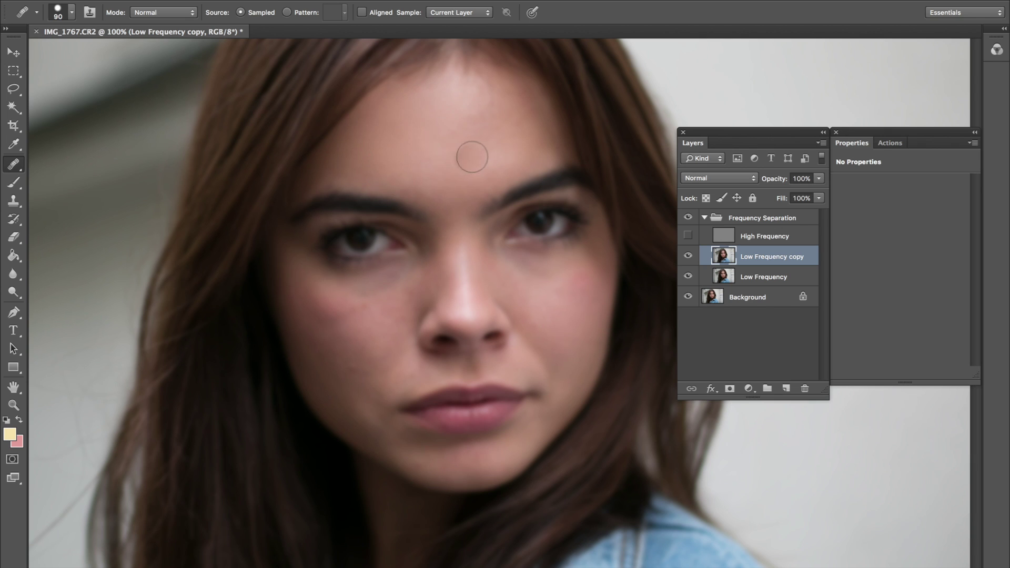
Smooth the tone transitions across the centre and right side of the forehead with freshly sampled skin
{"action": "left_click", "coordinate": [431, 141], "text": "alt"}
{"action": "left_click", "coordinate": [453, 154]}
{"action": "left_click", "coordinate": [435, 139], "text": "alt"}
{"action": "mouse_move", "coordinate": [450, 139]}
{"action": "left_mouse_down"}
{"action": "mouse_move", "coordinate": [480, 112]}
{"action": "mouse_move", "coordinate": [479, 121]}
{"action": "mouse_move", "coordinate": [484, 89]}
{"action": "mouse_move", "coordinate": [503, 139]}
{"action": "mouse_move", "coordinate": [484, 78]}
{"action": "mouse_move", "coordinate": [475, 111]}
{"action": "mouse_move", "coordinate": [474, 79]}
{"action": "mouse_move", "coordinate": [476, 106]}
{"action": "mouse_move", "coordinate": [475, 84]}
{"action": "mouse_move", "coordinate": [499, 100]}
{"action": "left_mouse_up"}
{"action": "left_click", "coordinate": [476, 133], "text": "alt"}
{"action": "left_click", "coordinate": [499, 134], "text": "alt"}
{"action": "mouse_move", "coordinate": [514, 123]}
{"action": "left_mouse_down"}
{"action": "mouse_move", "coordinate": [511, 161]}
{"action": "mouse_move", "coordinate": [496, 112]}
{"action": "mouse_move", "coordinate": [480, 150]}
{"action": "left_mouse_up"}
{"action": "mouse_move", "coordinate": [475, 98]}
{"action": "left_mouse_down"}
{"action": "mouse_move", "coordinate": [493, 119]}
{"action": "mouse_move", "coordinate": [495, 133]}
{"action": "mouse_move", "coordinate": [488, 104]}
{"action": "mouse_move", "coordinate": [473, 105]}
{"action": "mouse_move", "coordinate": [469, 84]}
{"action": "mouse_move", "coordinate": [491, 159]}
{"action": "mouse_move", "coordinate": [489, 113]}
{"action": "mouse_move", "coordinate": [453, 118]}
{"action": "left_mouse_up"}
{"action": "left_click", "coordinate": [485, 137]}
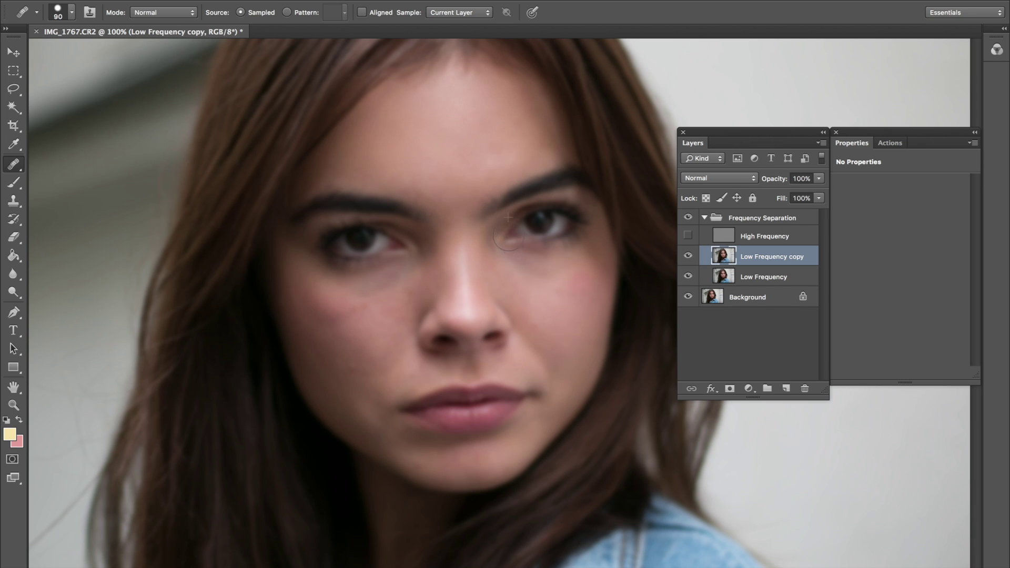
Heal the skin above the right eyebrow, at the inner right eye corner and between the eyebrows
{"action": "mouse_move", "coordinate": [507, 147]}
{"action": "left_mouse_down"}
{"action": "mouse_move", "coordinate": [496, 138]}
{"action": "mouse_move", "coordinate": [505, 158]}
{"action": "mouse_move", "coordinate": [494, 175]}
{"action": "left_mouse_up"}
{"action": "left_click", "coordinate": [499, 220]}
{"action": "left_click", "coordinate": [504, 232]}
{"action": "left_click", "coordinate": [461, 195]}
{"action": "left_click", "coordinate": [435, 185]}
Reduce the healing brush to 60 px and smooth the area between the eyebrows and just above them
{"action": "key", "text": "bracketleft"}
{"action": "key", "text": "bracketleft"}
{"action": "key", "text": "bracketleft"}
{"action": "left_click", "coordinate": [447, 192]}
{"action": "left_click", "coordinate": [503, 149], "text": "alt"}
{"action": "mouse_move", "coordinate": [480, 171]}
{"action": "left_mouse_down"}
{"action": "mouse_move", "coordinate": [469, 165]}
{"action": "mouse_move", "coordinate": [485, 174]}
{"action": "left_mouse_up"}
{"action": "left_click", "coordinate": [500, 153]}
{"action": "left_click", "coordinate": [387, 154], "text": "alt"}
{"action": "left_click", "coordinate": [435, 199]}
{"action": "left_click", "coordinate": [446, 199]}
{"action": "left_click_drag", "start_coordinate": [448, 199], "coordinate": [454, 198]}
{"action": "mouse_move", "coordinate": [397, 175]}
{"action": "left_mouse_down"}
{"action": "mouse_move", "coordinate": [400, 158]}
{"action": "mouse_move", "coordinate": [412, 189]}
{"action": "mouse_move", "coordinate": [429, 178]}
{"action": "mouse_move", "coordinate": [423, 164]}
{"action": "left_mouse_up"}
{"action": "mouse_move", "coordinate": [457, 199]}
{"action": "left_mouse_down"}
{"action": "mouse_move", "coordinate": [492, 168]}
{"action": "mouse_move", "coordinate": [477, 177]}
{"action": "mouse_move", "coordinate": [462, 198]}
{"action": "left_mouse_up"}
{"action": "left_click", "coordinate": [479, 110]}
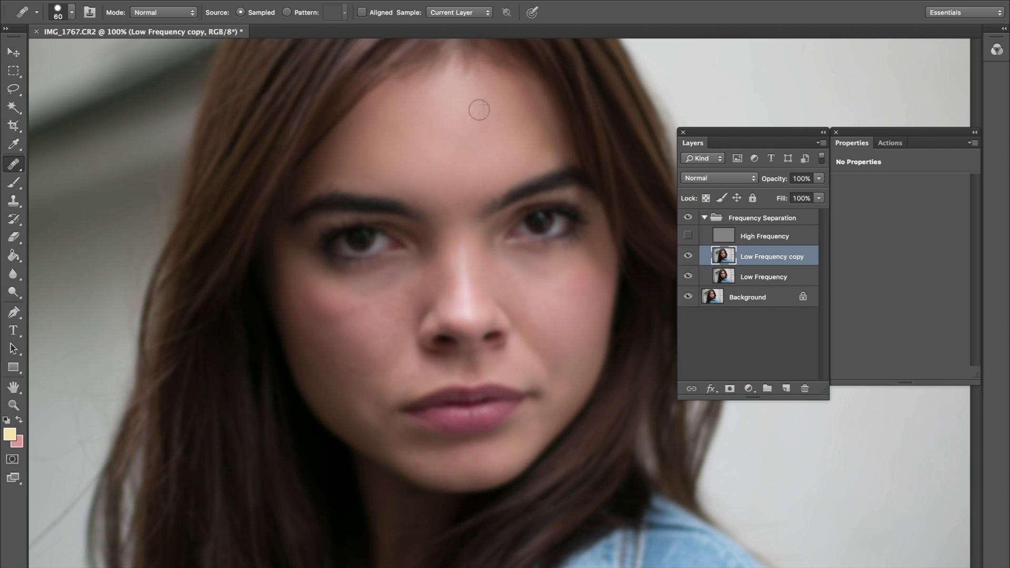
{"action": "left_click", "coordinate": [513, 179]}
{"action": "left_click", "coordinate": [523, 226]}
{"action": "left_click", "coordinate": [538, 177]}
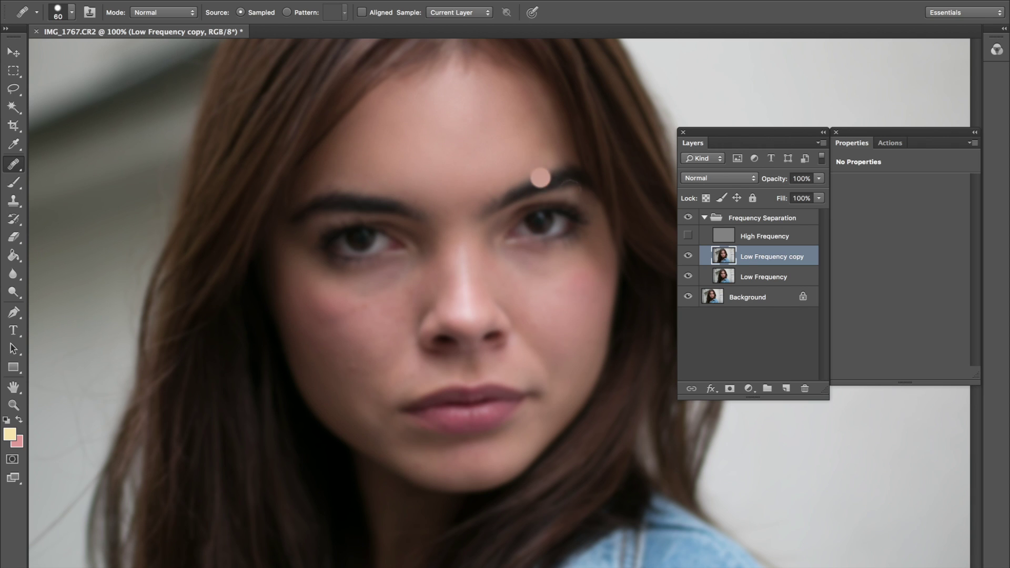
Compare the forehead before and after by toggling the Low Frequency copy layer, and preview it with the High Frequency texture
{"action": "left_click", "coordinate": [688, 257]}
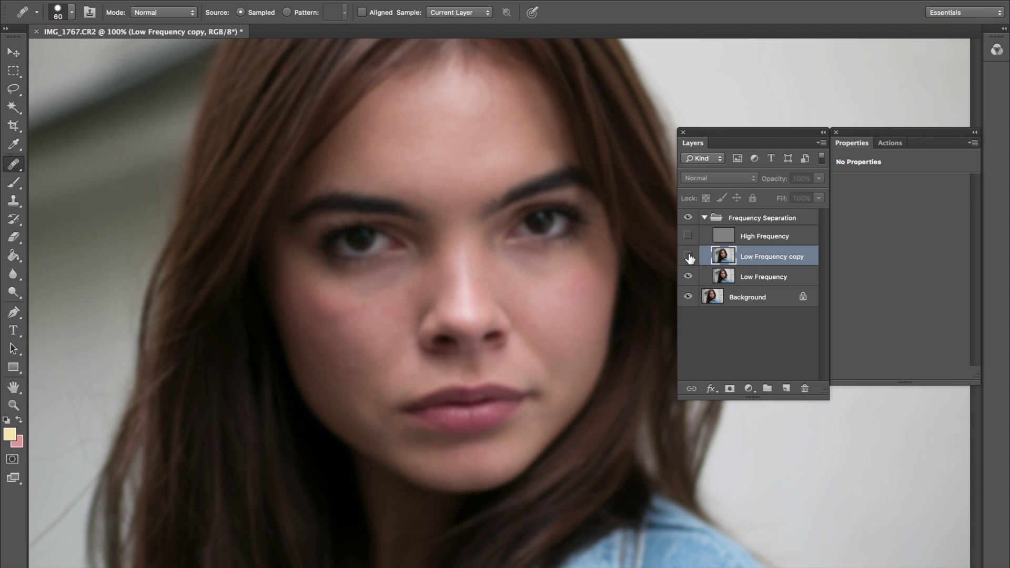
{"action": "left_click", "coordinate": [689, 256]}
{"action": "left_click", "coordinate": [688, 256]}
{"action": "left_click", "coordinate": [688, 256]}
{"action": "left_click_drag", "start_coordinate": [494, 169], "coordinate": [491, 203]}
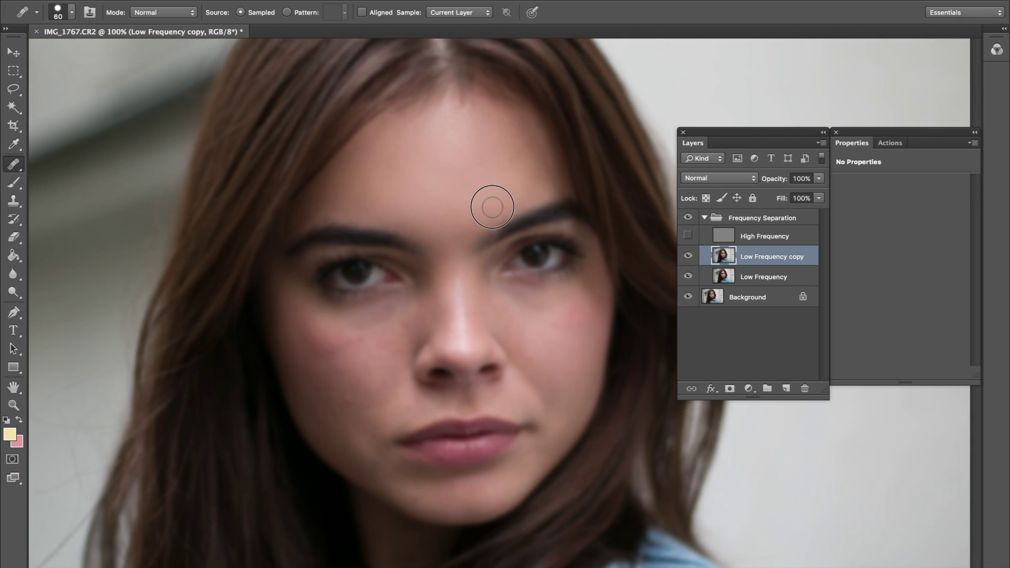
{"action": "left_click", "coordinate": [689, 257]}
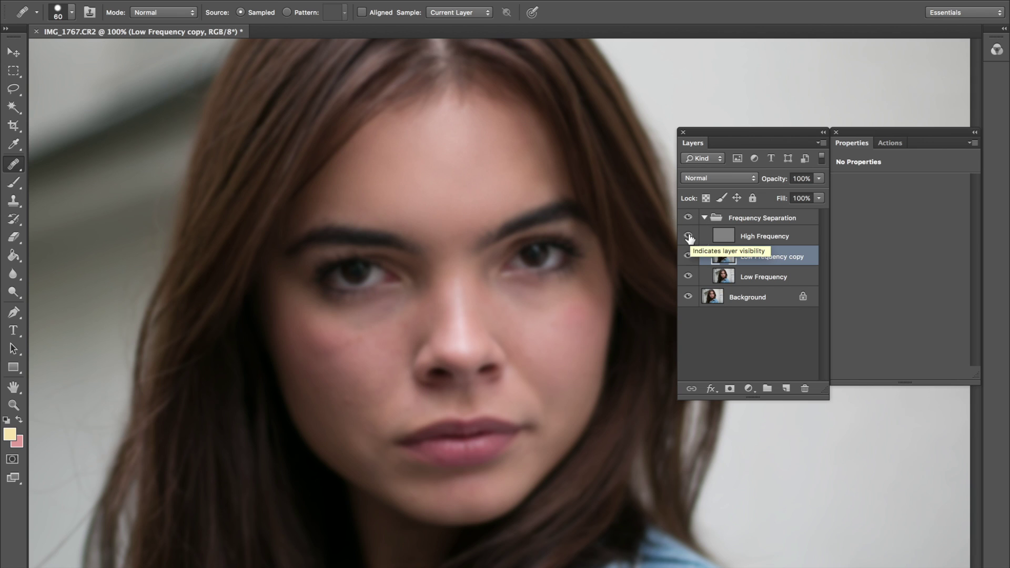
{"action": "left_click", "coordinate": [688, 237]}
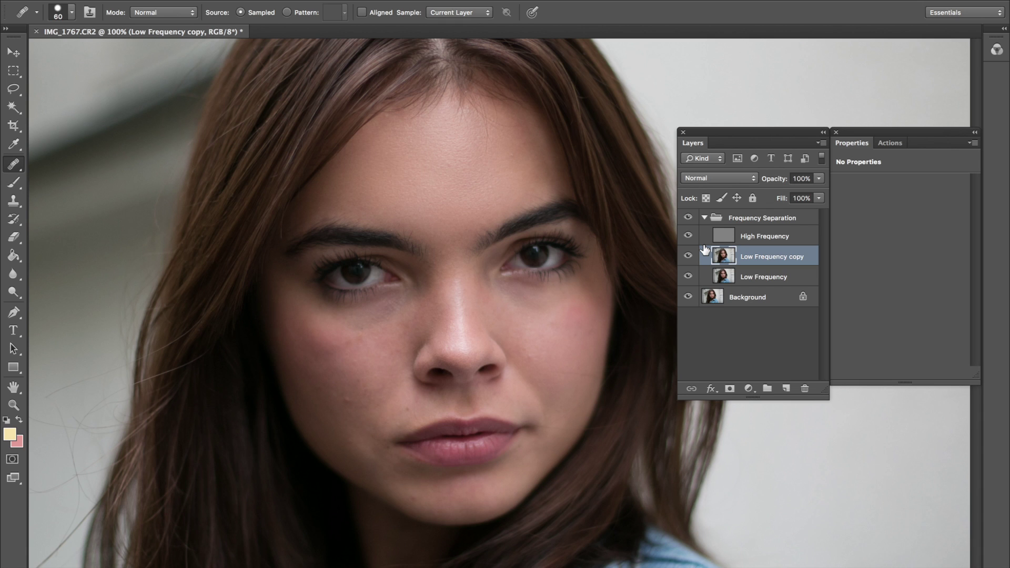
{"action": "left_click", "coordinate": [687, 236]}
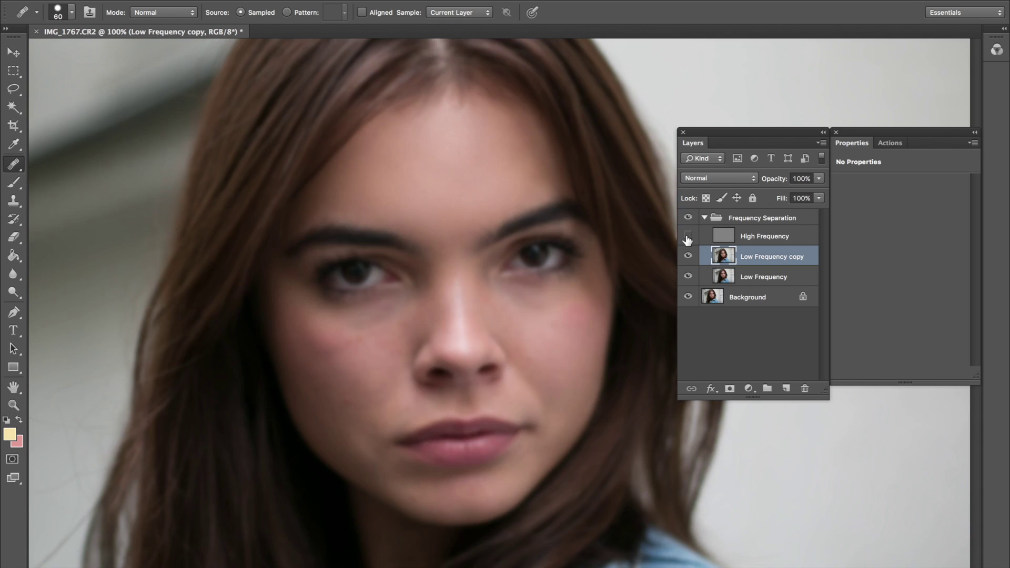
Duplicate the Low Frequency copy layer and enlarge the healing brush to 70 px
{"action": "key", "text": "super+j"}
{"action": "left_click_drag", "start_coordinate": [435, 263], "coordinate": [426, 246]}
{"action": "key", "text": "]"}
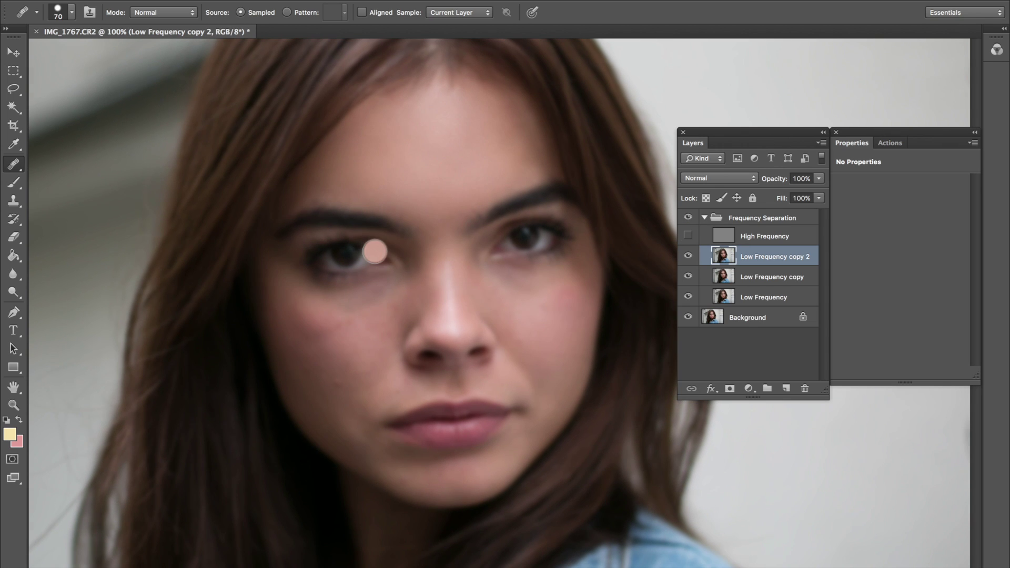
Heal the reddish, blotchy patches on the left cheek using sampled cheek skin
{"action": "left_click", "coordinate": [326, 351], "text": "alt"}
{"action": "left_click", "coordinate": [308, 318]}
{"action": "left_click", "coordinate": [296, 318]}
{"action": "left_click", "coordinate": [303, 332]}
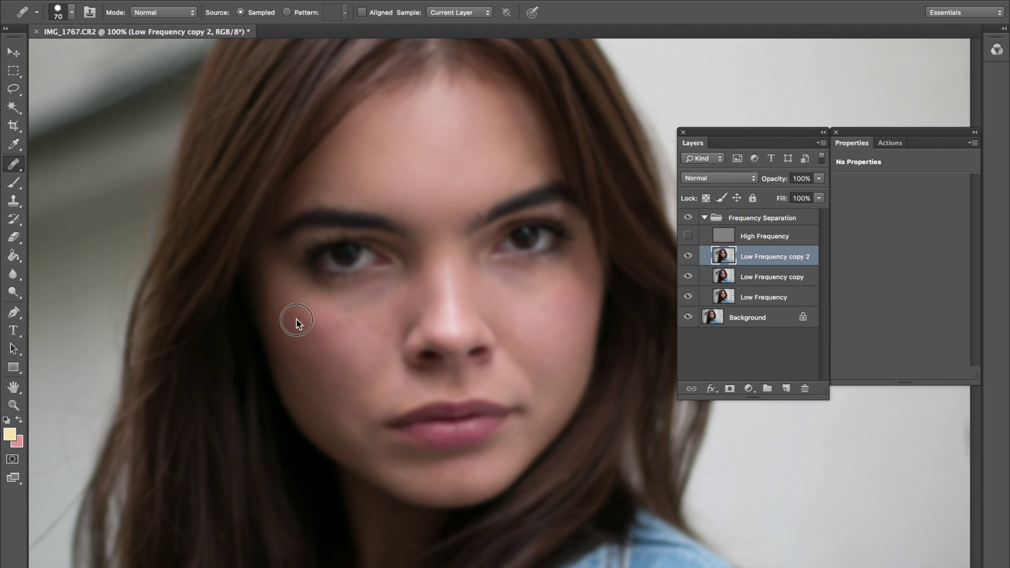
{"action": "left_click", "coordinate": [311, 333]}
{"action": "left_click", "coordinate": [362, 335]}
{"action": "left_click_drag", "start_coordinate": [346, 335], "coordinate": [349, 337]}
{"action": "mouse_move", "coordinate": [331, 356]}
{"action": "left_mouse_down"}
{"action": "mouse_move", "coordinate": [316, 348]}
{"action": "mouse_move", "coordinate": [351, 368]}
{"action": "mouse_move", "coordinate": [331, 370]}
{"action": "left_mouse_up"}
{"action": "left_click_drag", "start_coordinate": [306, 317], "coordinate": [300, 300]}
Even out the remaining tones under the left eye, beside the nose and across the left cheek
{"action": "left_click", "coordinate": [522, 331], "text": "alt"}
{"action": "left_click", "coordinate": [501, 315]}
{"action": "mouse_move", "coordinate": [365, 219]}
{"action": "left_mouse_down"}
{"action": "mouse_move", "coordinate": [358, 230]}
{"action": "mouse_move", "coordinate": [286, 166]}
{"action": "left_mouse_up"}
{"action": "left_click", "coordinate": [344, 261]}
{"action": "left_click_drag", "start_coordinate": [315, 249], "coordinate": [370, 243]}
{"action": "left_click", "coordinate": [295, 264]}
{"action": "left_click", "coordinate": [316, 328]}
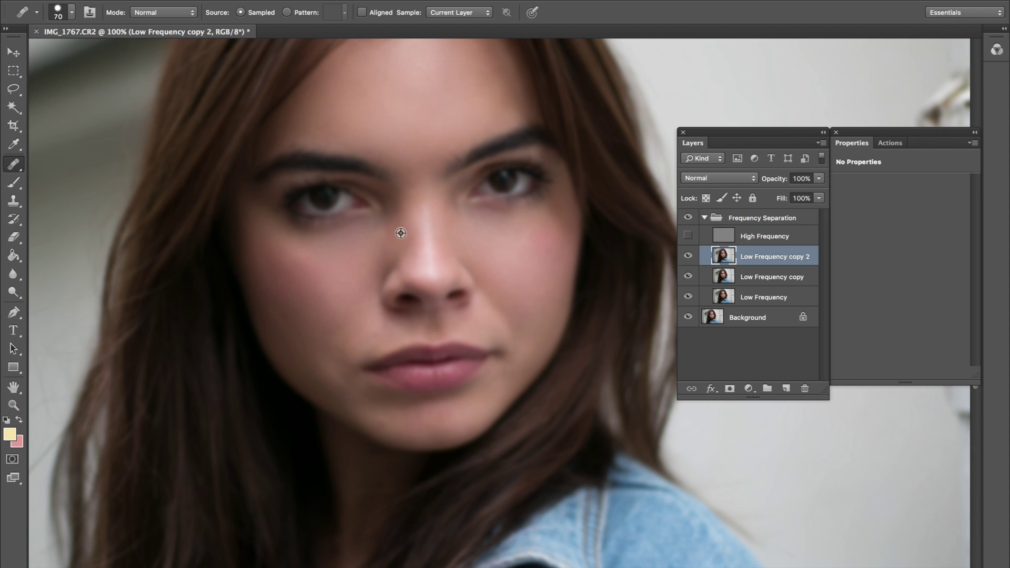
{"action": "left_click", "coordinate": [421, 194]}
{"action": "left_click_drag", "start_coordinate": [286, 302], "coordinate": [305, 297]}
Compare the left cheek before and after by toggling the Low Frequency copy 2 layer's visibility
{"action": "left_click", "coordinate": [687, 257]}
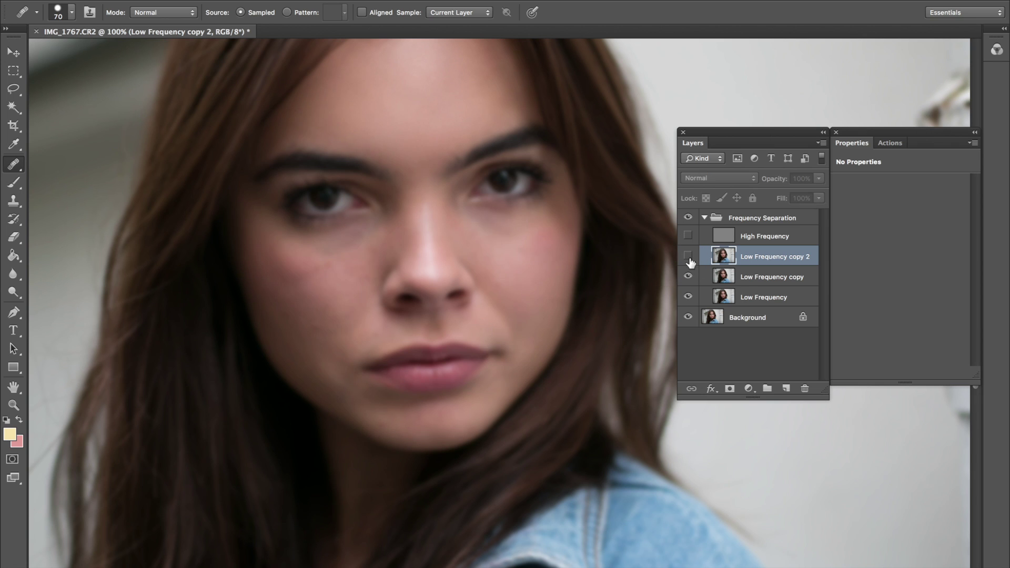
{"action": "left_click", "coordinate": [688, 258]}
{"action": "left_click", "coordinate": [688, 257]}
{"action": "left_click", "coordinate": [688, 258]}
{"action": "left_click", "coordinate": [687, 258]}
{"action": "left_click", "coordinate": [688, 258]}
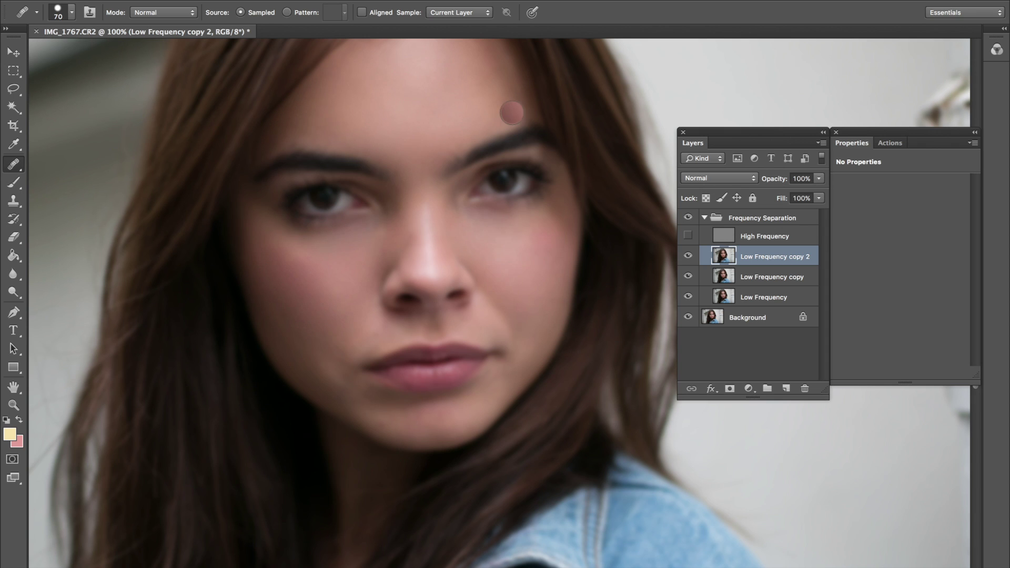
Duplicate the Low Frequency copy 2 layer and heal the uneven tones on the lower right cheek beside the mouth
{"action": "key", "text": "ctrl+j"}
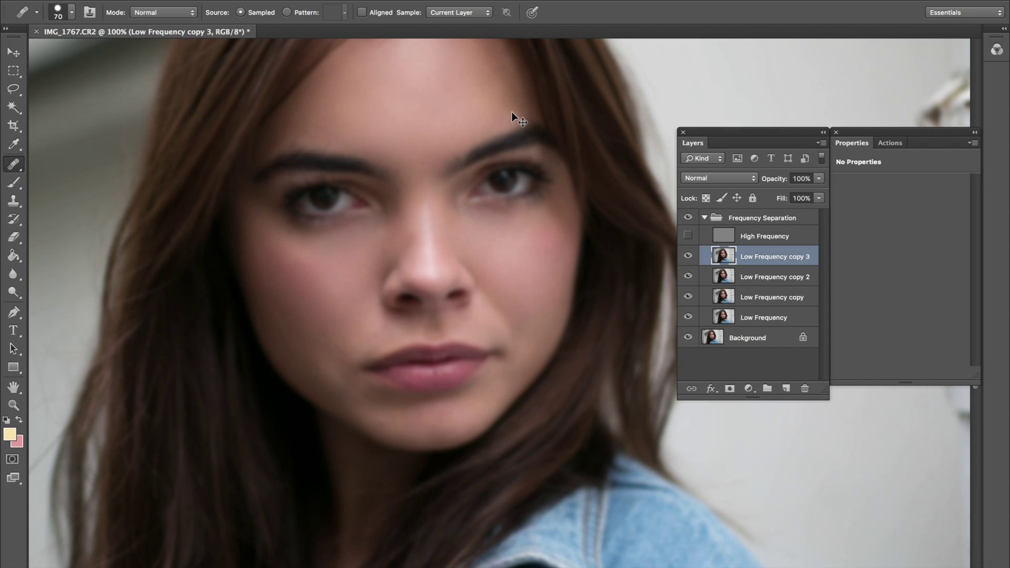
{"action": "left_click", "coordinate": [495, 275], "text": "alt"}
{"action": "left_click", "coordinate": [487, 295]}
{"action": "left_click", "coordinate": [486, 295]}
{"action": "mouse_move", "coordinate": [493, 308]}
{"action": "left_mouse_down"}
{"action": "mouse_move", "coordinate": [489, 288]}
{"action": "mouse_move", "coordinate": [496, 303]}
{"action": "mouse_move", "coordinate": [479, 273]}
{"action": "mouse_move", "coordinate": [503, 316]}
{"action": "left_mouse_up"}
{"action": "mouse_move", "coordinate": [499, 299]}
{"action": "left_mouse_down"}
{"action": "mouse_move", "coordinate": [521, 333]}
{"action": "mouse_move", "coordinate": [514, 316]}
{"action": "left_mouse_up"}
{"action": "left_click", "coordinate": [521, 333]}
{"action": "left_click", "coordinate": [514, 316]}
{"action": "left_click_drag", "start_coordinate": [500, 277], "coordinate": [530, 323]}
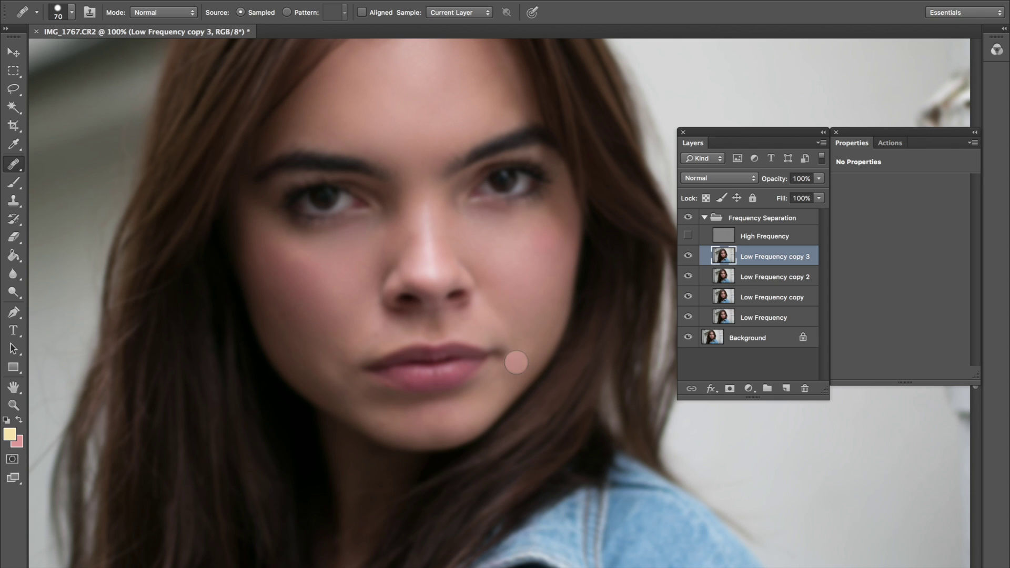
Even out the remaining tones across the right cheek out to the edge of the face, resampling nearby skin
{"action": "mouse_move", "coordinate": [511, 300]}
{"action": "left_mouse_down"}
{"action": "mouse_move", "coordinate": [521, 358]}
{"action": "mouse_move", "coordinate": [514, 288]}
{"action": "left_mouse_up"}
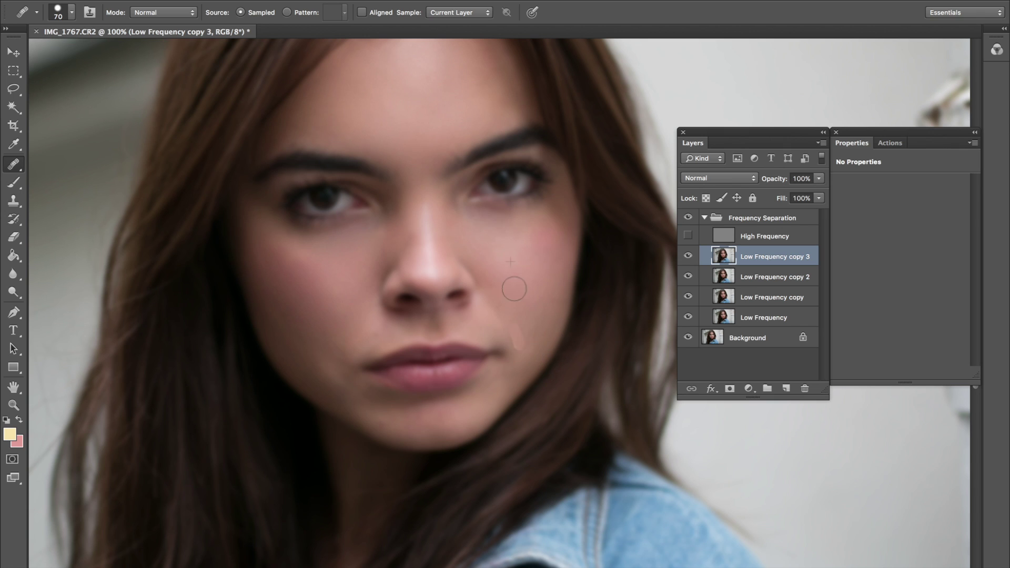
{"action": "left_click", "coordinate": [513, 322]}
{"action": "mouse_move", "coordinate": [504, 315]}
{"action": "left_mouse_down"}
{"action": "mouse_move", "coordinate": [541, 359]}
{"action": "mouse_move", "coordinate": [501, 312]}
{"action": "left_mouse_up"}
{"action": "left_click", "coordinate": [514, 303], "text": "alt"}
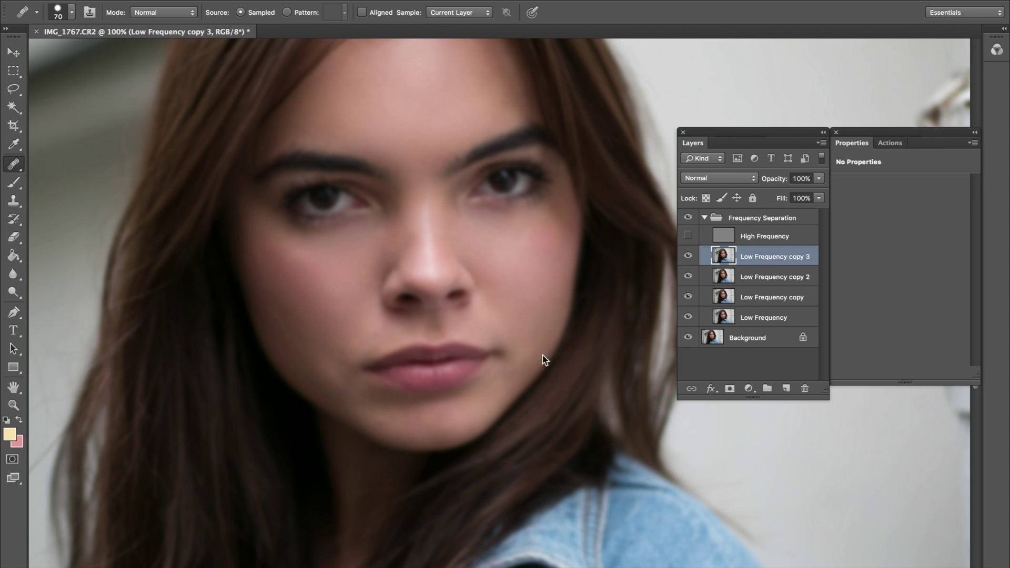
{"action": "left_click", "coordinate": [524, 321]}
{"action": "left_click", "coordinate": [537, 276]}
{"action": "left_click", "coordinate": [550, 303]}
{"action": "left_click", "coordinate": [553, 272]}
Sample skin on the left jaw and heal the tones along the jawline, lower left cheek and left mouth corner
{"action": "left_click", "coordinate": [345, 392], "text": "alt"}
{"action": "left_click", "coordinate": [318, 373]}
{"action": "left_click", "coordinate": [315, 355]}
{"action": "left_click_drag", "start_coordinate": [329, 389], "coordinate": [322, 376]}
{"action": "left_click", "coordinate": [330, 351]}
{"action": "left_click_drag", "start_coordinate": [349, 339], "coordinate": [349, 351]}
{"action": "left_click", "coordinate": [368, 330]}
{"action": "left_click", "coordinate": [371, 340]}
{"action": "left_click", "coordinate": [374, 338]}
{"action": "left_click", "coordinate": [359, 338]}
{"action": "left_click_drag", "start_coordinate": [368, 327], "coordinate": [368, 317]}
Heal the uneven tones along the chin below the lips
{"action": "left_click", "coordinate": [539, 224]}
{"action": "mouse_move", "coordinate": [432, 423]}
{"action": "left_mouse_down"}
{"action": "mouse_move", "coordinate": [458, 448]}
{"action": "mouse_move", "coordinate": [458, 423]}
{"action": "mouse_move", "coordinate": [435, 422]}
{"action": "left_mouse_up"}
{"action": "left_click", "coordinate": [442, 413]}
{"action": "left_click", "coordinate": [427, 414]}
{"action": "left_click", "coordinate": [400, 421]}
{"action": "left_click", "coordinate": [383, 420]}
{"action": "left_click", "coordinate": [375, 415]}
{"action": "left_click", "coordinate": [390, 423]}
Heal the remaining blotches on the left cheek and around the base of the nose
{"action": "left_click", "coordinate": [339, 292]}
{"action": "left_click_drag", "start_coordinate": [333, 281], "coordinate": [348, 274]}
{"action": "left_click", "coordinate": [379, 322]}
{"action": "left_click", "coordinate": [430, 303]}
{"action": "left_click", "coordinate": [364, 321]}
Soften the tone transition between the left nostril and the mouth with the Blur tool at 100% strength
{"action": "left_click", "coordinate": [12, 279]}
{"action": "right_click", "coordinate": [10, 281]}
{"action": "left_click", "coordinate": [41, 275]}
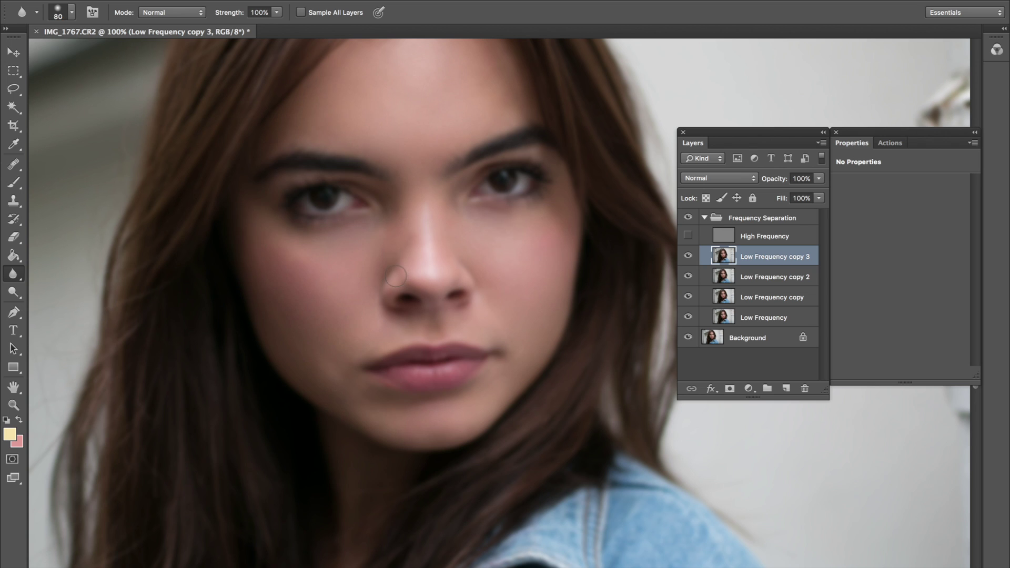
{"action": "left_click_drag", "start_coordinate": [375, 304], "coordinate": [375, 322]}
{"action": "left_click_drag", "start_coordinate": [386, 340], "coordinate": [371, 297]}
Heal the smile line beside the left nostril with a 40 px healing brush using sampled cheek skin
{"action": "key", "text": "ctrl+plus"}
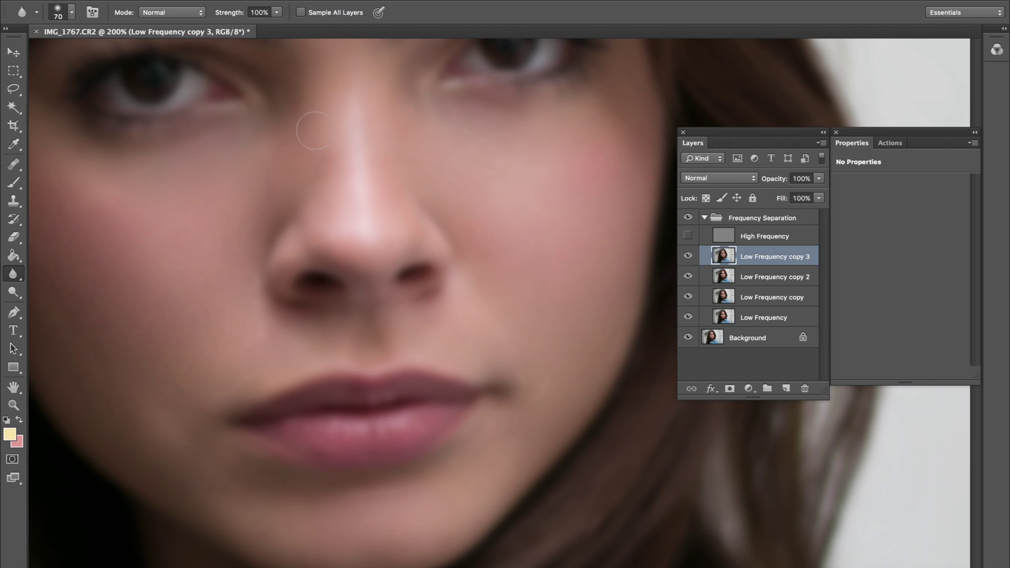
{"action": "left_click", "coordinate": [13, 164]}
{"action": "key", "text": "["}
{"action": "key", "text": "["}
{"action": "left_click", "coordinate": [236, 331], "text": "alt"}
{"action": "mouse_move", "coordinate": [257, 333]}
{"action": "left_mouse_down"}
{"action": "mouse_move", "coordinate": [253, 290]}
{"action": "mouse_move", "coordinate": [267, 347]}
{"action": "mouse_move", "coordinate": [267, 301]}
{"action": "mouse_move", "coordinate": [244, 288]}
{"action": "left_mouse_up"}
{"action": "left_click_drag", "start_coordinate": [265, 331], "coordinate": [269, 337]}
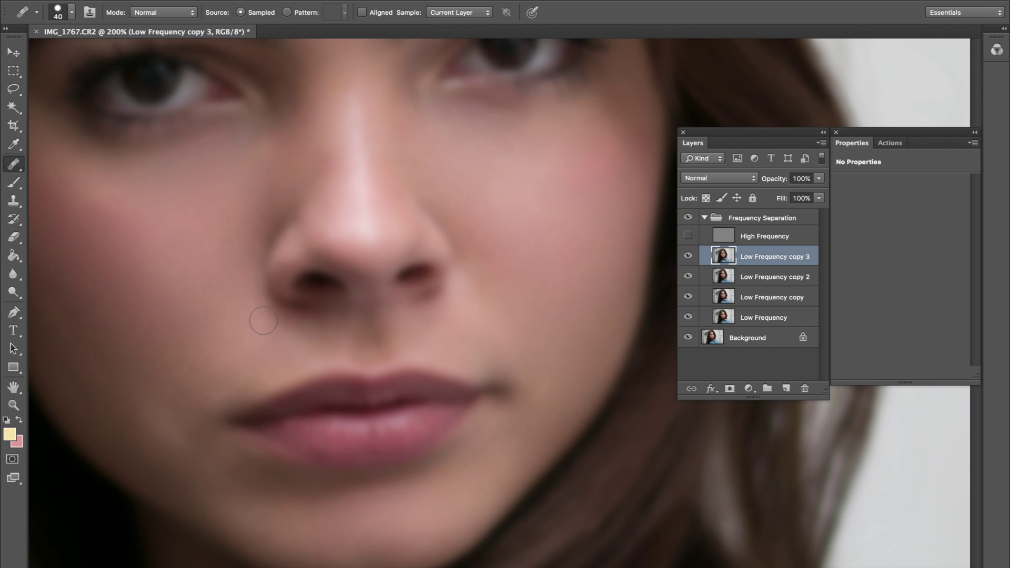
{"action": "key", "text": "ctrl+minus"}
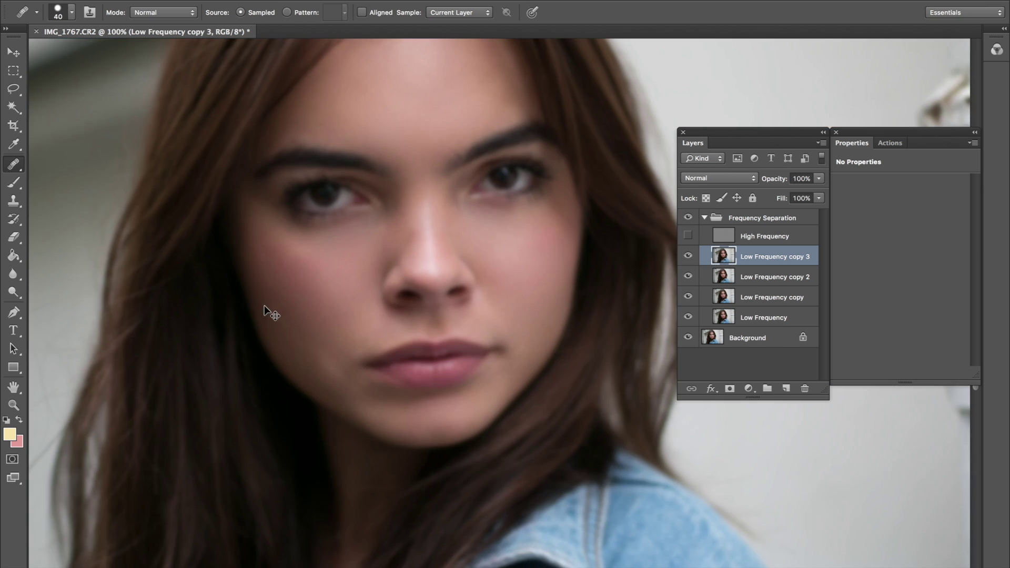
Show the High Frequency layer and compare the portrait before and after by toggling the Frequency Separation group's visibility
{"action": "key", "text": "ctrl+minus"}
{"action": "left_click_drag", "start_coordinate": [517, 261], "coordinate": [478, 293]}
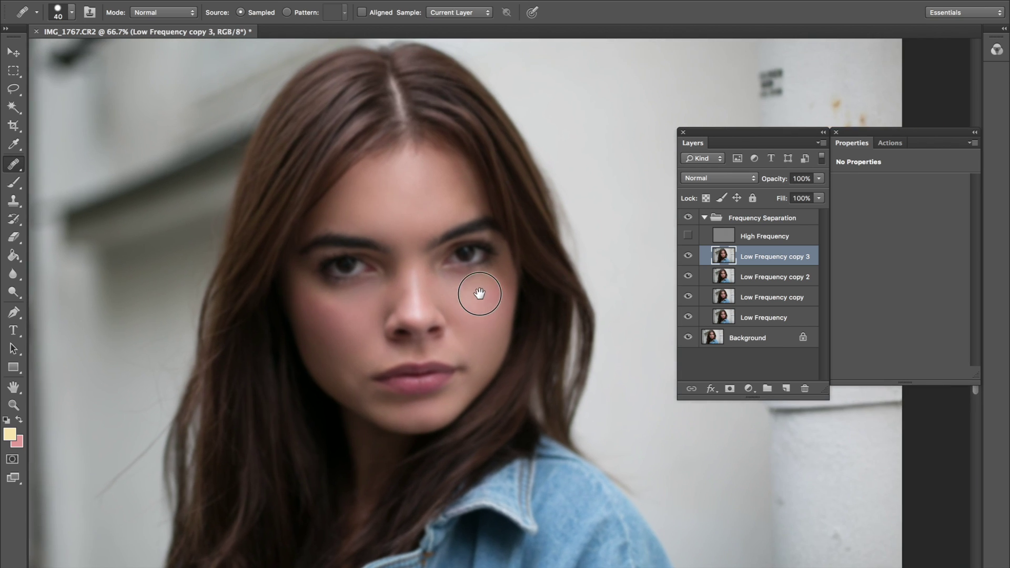
{"action": "left_click", "coordinate": [688, 236]}
{"action": "left_click", "coordinate": [688, 217]}
{"action": "left_click", "coordinate": [688, 217]}
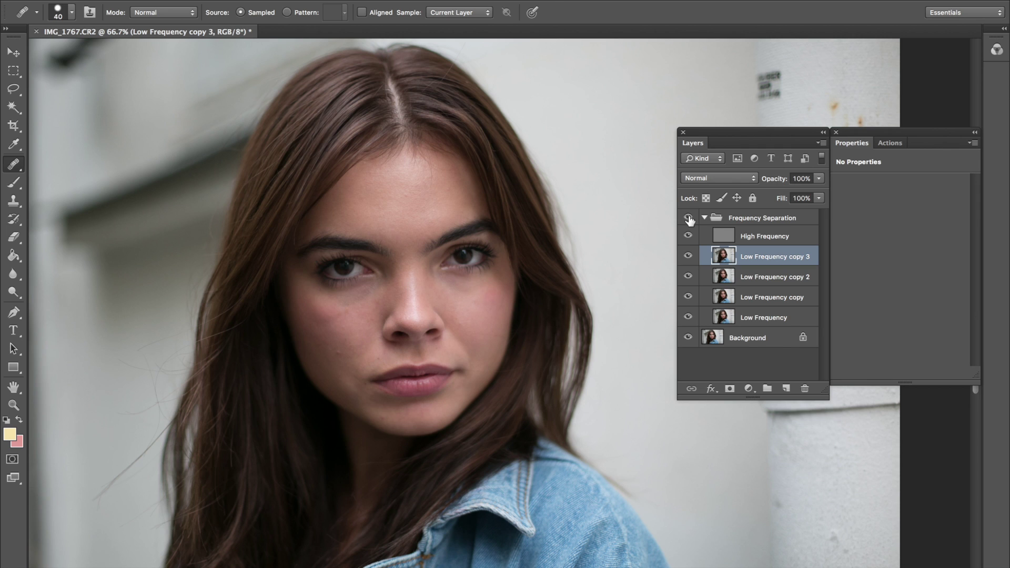
{"action": "left_click", "coordinate": [688, 218]}
{"action": "left_click", "coordinate": [688, 218]}
{"action": "left_click", "coordinate": [688, 217]}
{"action": "left_click", "coordinate": [688, 218]}
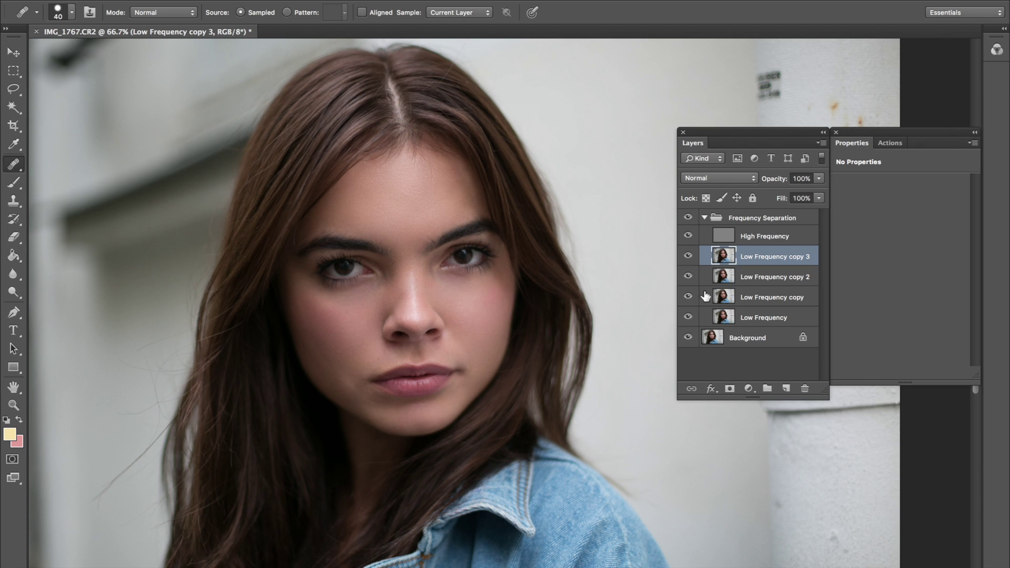
Heal the outer left cheek, left jaw and area above the lip on Low Frequency copy 3 with a 50 px brush
{"action": "key", "text": "ctrl+plus"}
{"action": "key", "text": "bracketright"}
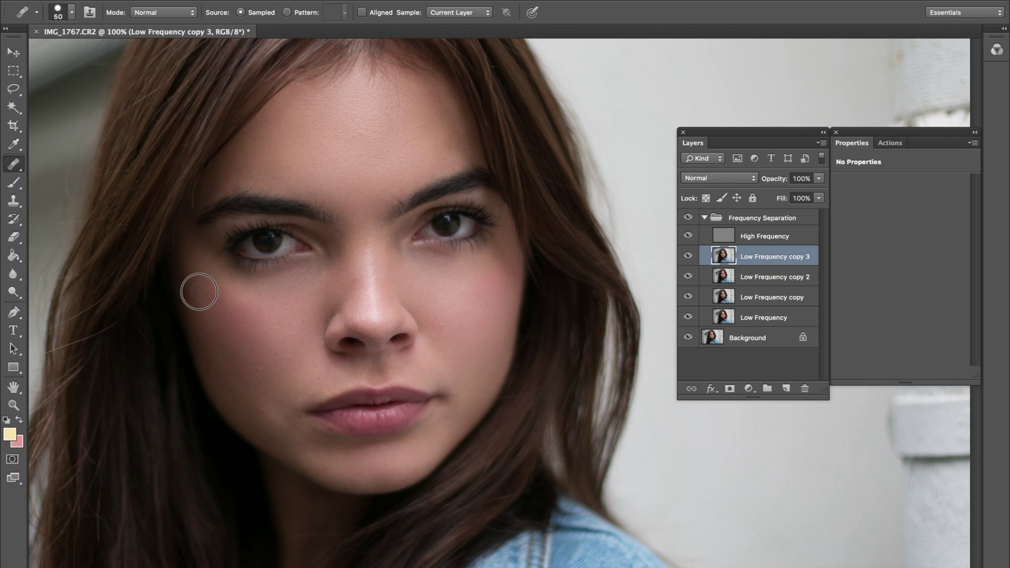
{"action": "left_click", "coordinate": [239, 329], "text": "alt"}
{"action": "left_click", "coordinate": [209, 316]}
{"action": "left_click", "coordinate": [205, 302]}
{"action": "left_click", "coordinate": [255, 360]}
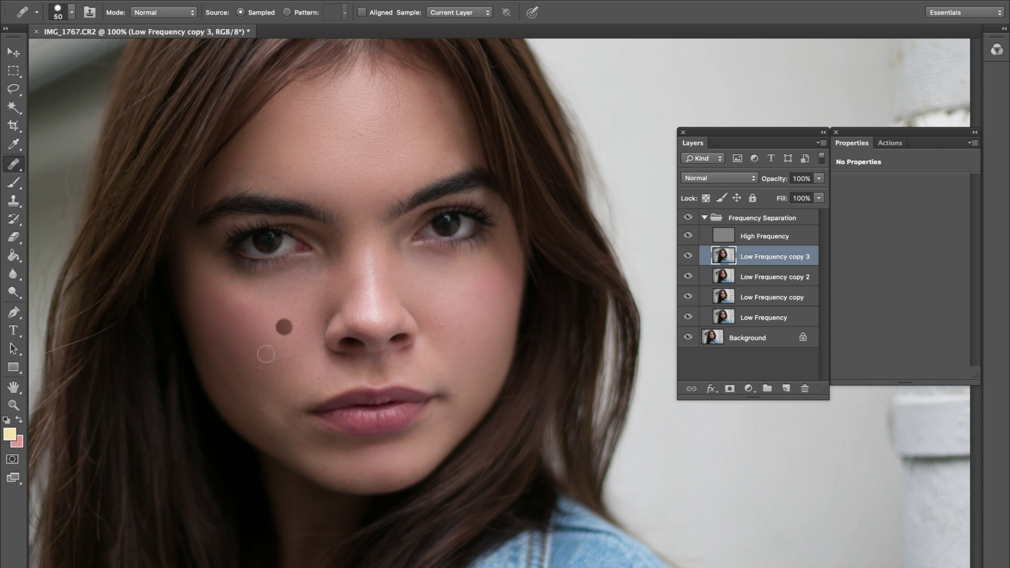
{"action": "left_click_drag", "start_coordinate": [264, 412], "coordinate": [270, 415]}
{"action": "left_click", "coordinate": [270, 415]}
{"action": "left_click", "coordinate": [329, 372]}
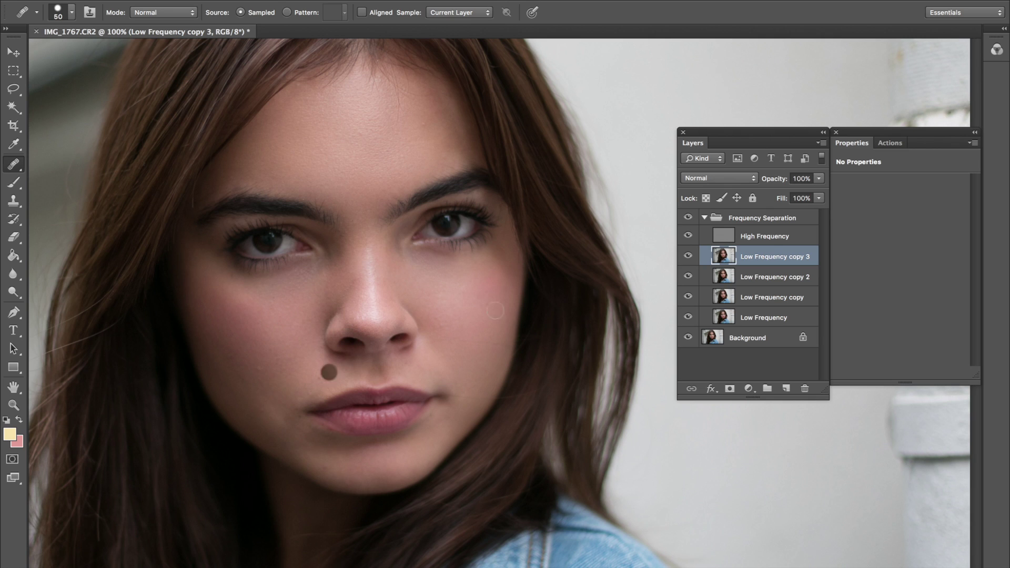
Heal texture flaws near the left mouth corner and on the forehead on the High Frequency layer with a 40 px brush
{"action": "left_click", "coordinate": [761, 239]}
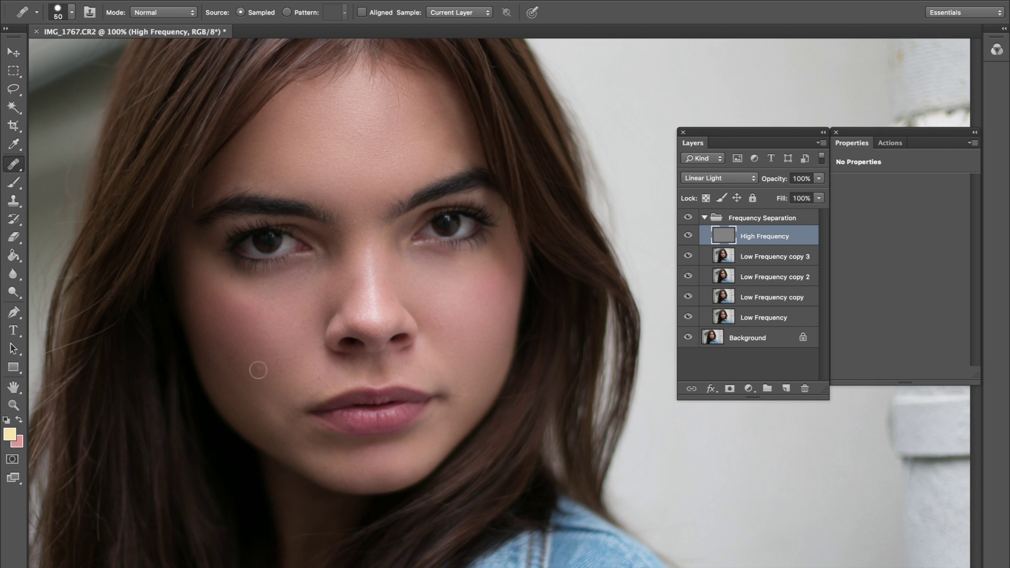
{"action": "left_click", "coordinate": [289, 406], "text": "alt"}
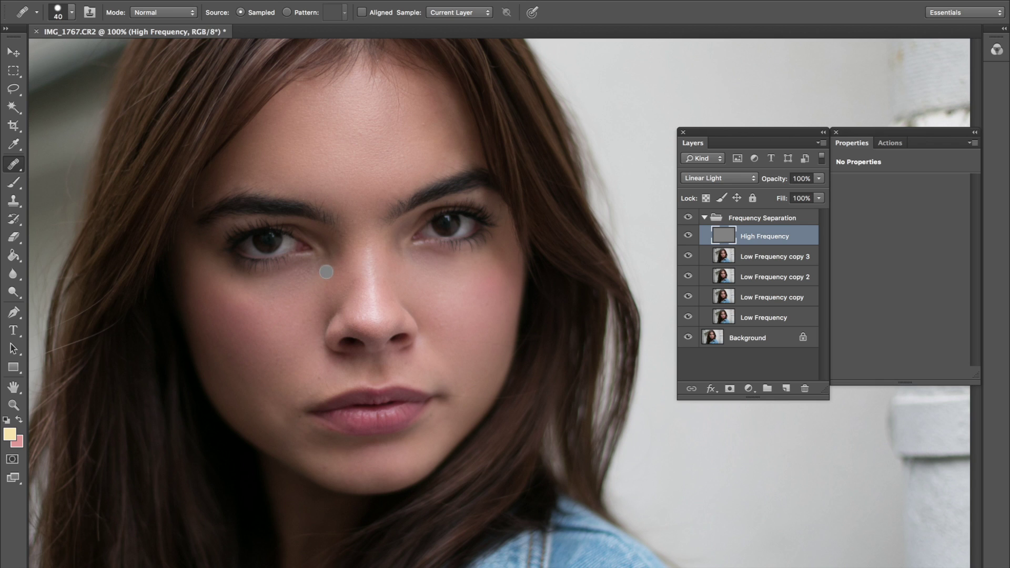
{"action": "left_click_drag", "start_coordinate": [302, 373], "coordinate": [318, 386]}
{"action": "left_click", "coordinate": [298, 371]}
{"action": "left_click", "coordinate": [453, 124]}
{"action": "left_click_drag", "start_coordinate": [427, 136], "coordinate": [426, 130]}
{"action": "left_click", "coordinate": [303, 157]}
{"action": "left_click", "coordinate": [320, 149]}
Heal the skin texture flaws on the right cheek of the High Frequency layer using sampled cheek texture
{"action": "left_click", "coordinate": [458, 330]}
{"action": "left_click", "coordinate": [437, 320], "text": "alt"}
{"action": "left_click", "coordinate": [475, 279]}
{"action": "left_click", "coordinate": [475, 302]}
{"action": "left_click", "coordinate": [461, 311]}
{"action": "left_click", "coordinate": [482, 305]}
{"action": "key", "text": "ctrl+minus"}
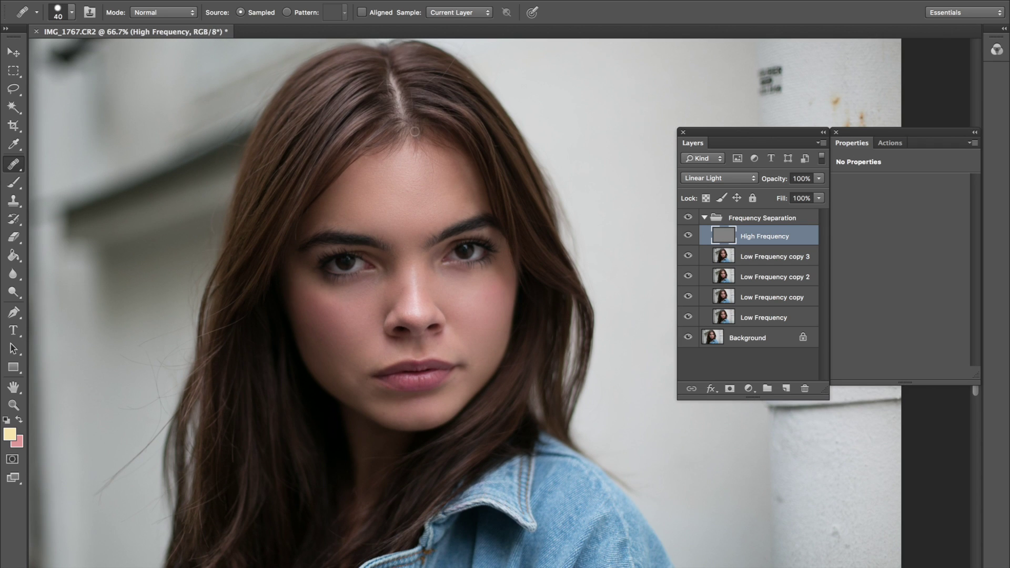
Create a new layer named Undereye directly above Low Frequency copy 3
{"action": "left_click", "coordinate": [19, 57]}
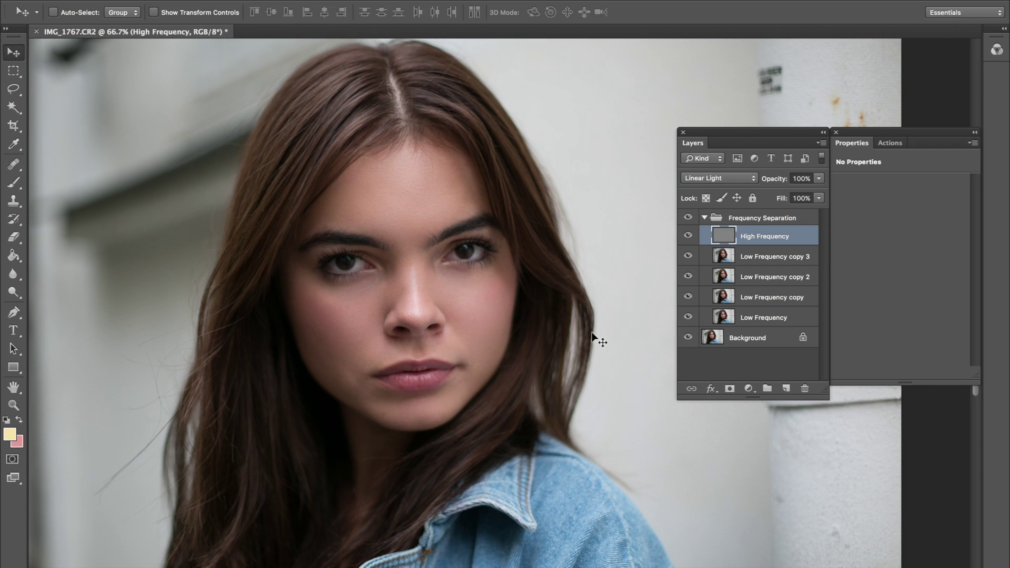
{"action": "left_click", "coordinate": [726, 258]}
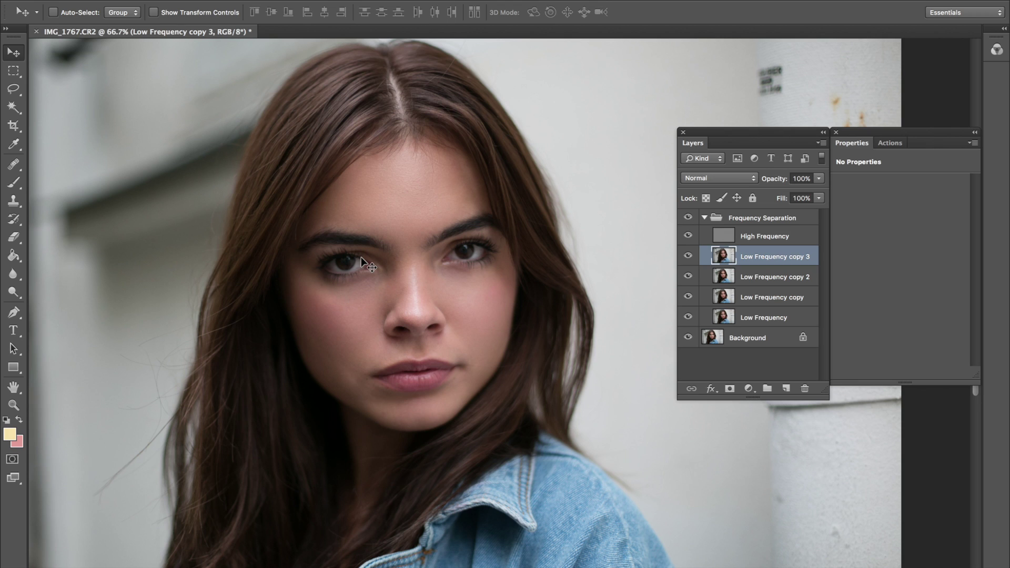
{"action": "key", "text": "super+shift+n"}
{"action": "type", "text": "Undereye"}
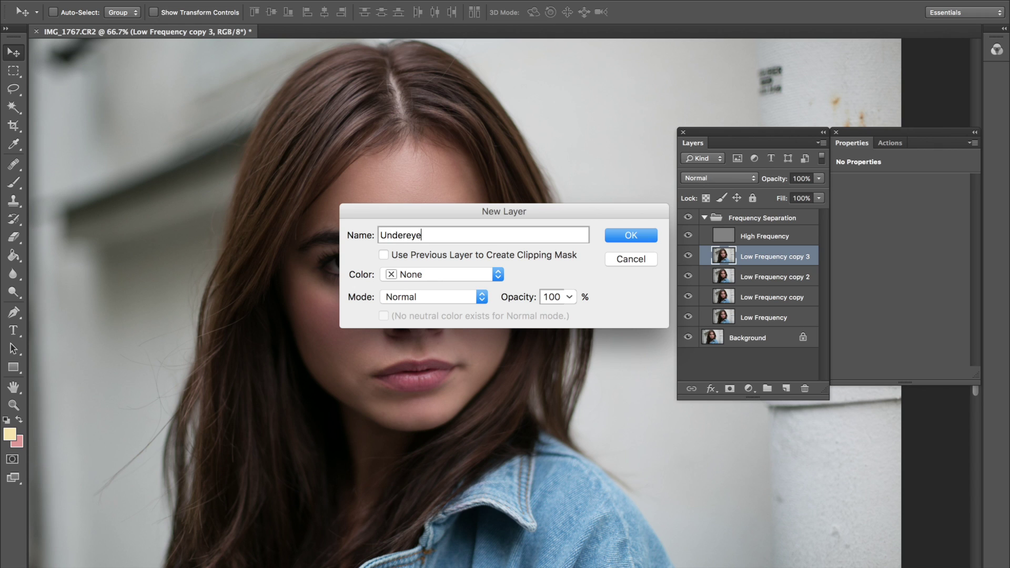
{"action": "key", "text": "Return"}
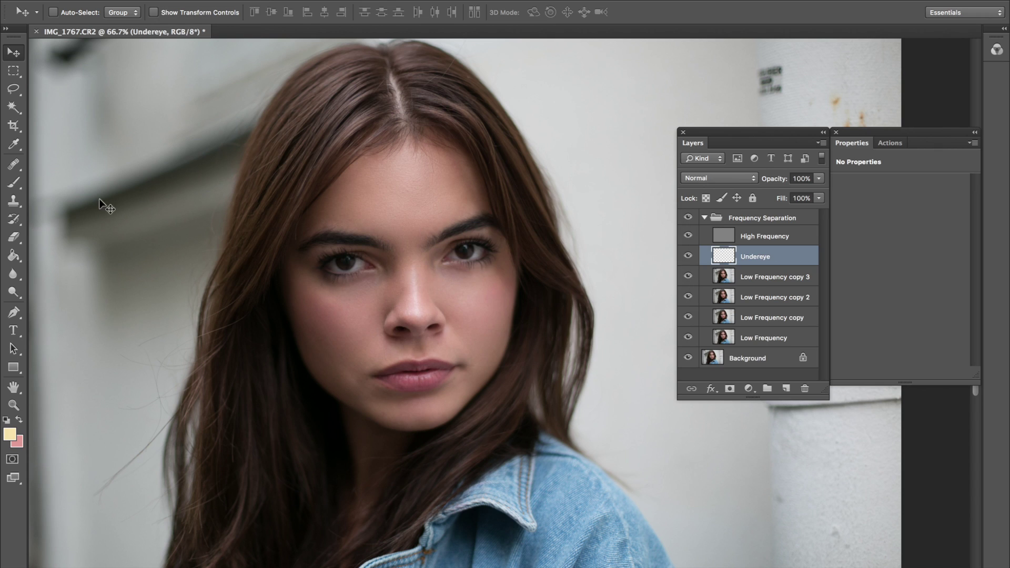
Sample the skin tone below the left eye and set up a 150 px brush at 11% opacity for the under-eye area
{"action": "left_click", "coordinate": [15, 185]}
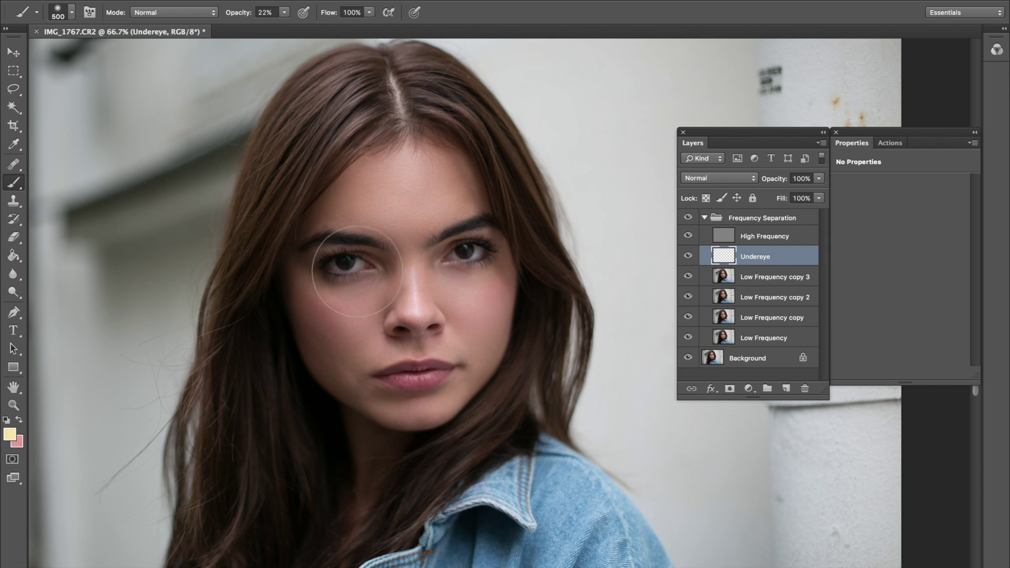
{"action": "left_click", "coordinate": [370, 298], "text": "alt"}
{"action": "left_click_drag", "start_coordinate": [370, 299], "coordinate": [372, 298]}
{"action": "key", "text": "bracketleft"}
{"action": "key", "text": "bracketleft"}
{"action": "key", "text": "bracketleft"}
{"action": "key", "text": "1"}
{"action": "key", "text": "1"}
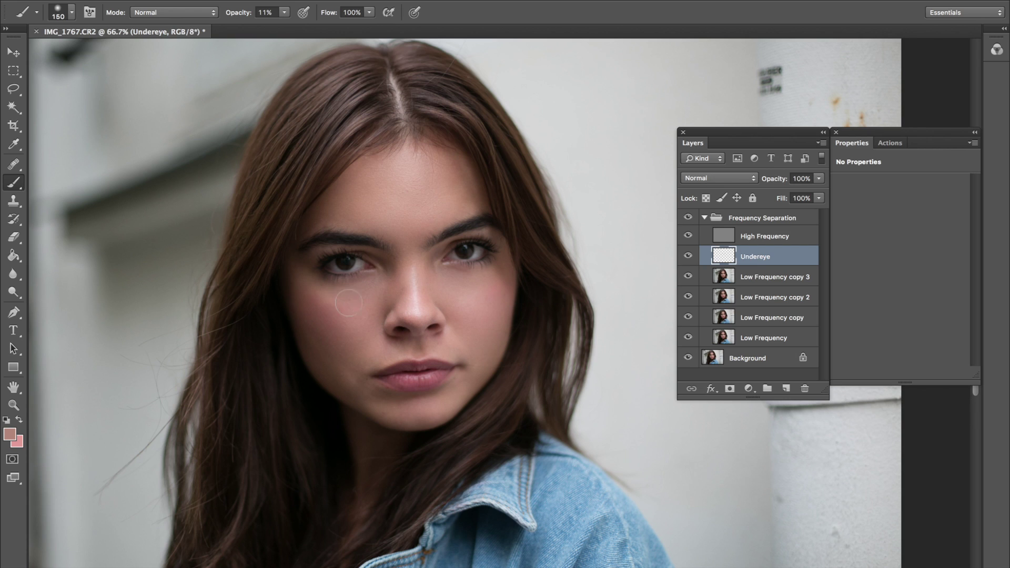
Compare the under-eye painting before and after and lower the Undereye layer's opacity to 63%
{"action": "left_click", "coordinate": [688, 256]}
{"action": "left_click", "coordinate": [688, 256]}
{"action": "left_click", "coordinate": [688, 256]}
{"action": "left_click_drag", "start_coordinate": [779, 180], "coordinate": [755, 187]}
{"action": "left_click", "coordinate": [689, 256]}
Collapse the Frequency Separation group and compare the whole retouch before and after by toggling its visibility
{"action": "left_click", "coordinate": [704, 217]}
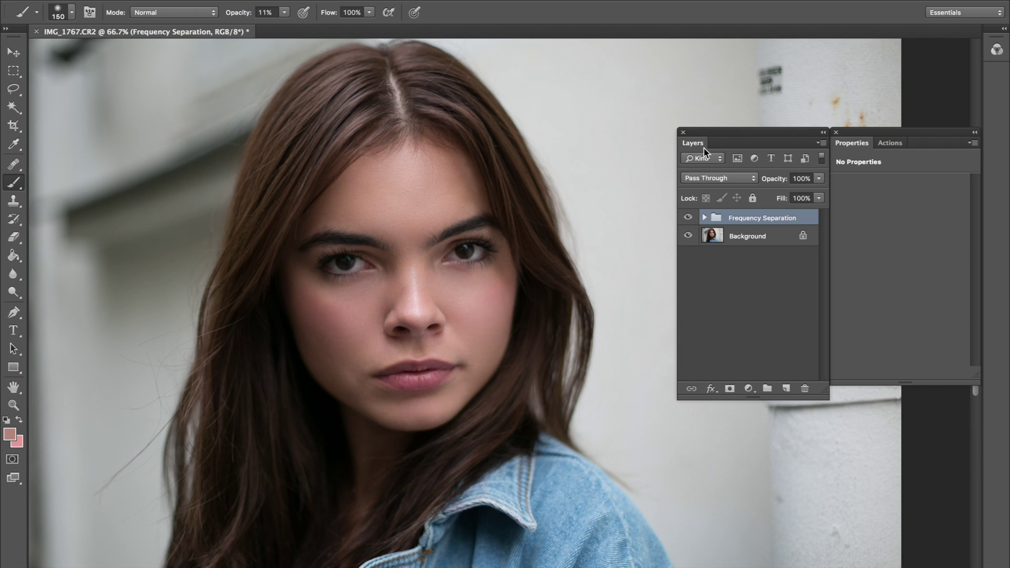
{"action": "key", "text": "ctrl+minus"}
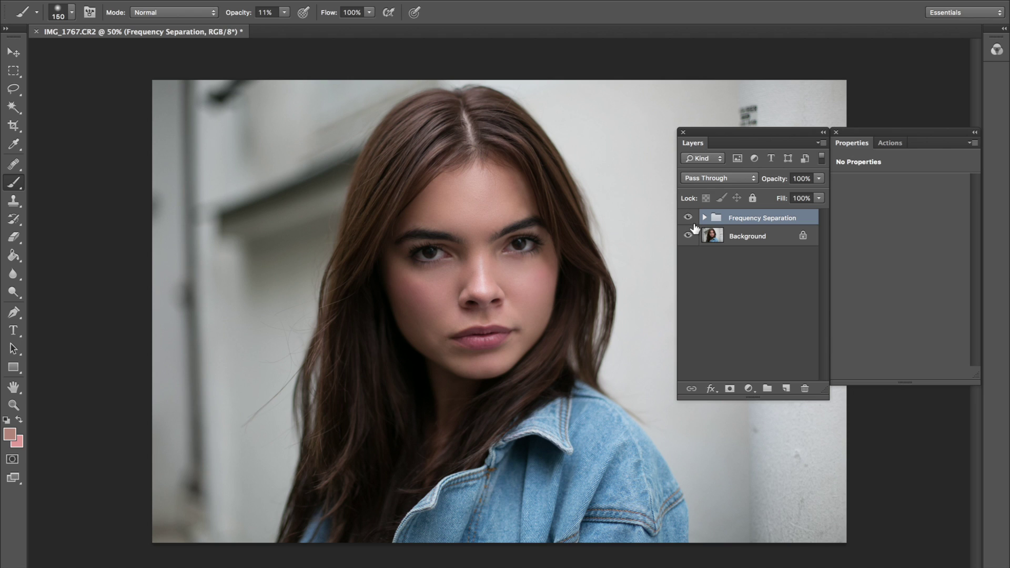
{"action": "left_click", "coordinate": [688, 218]}
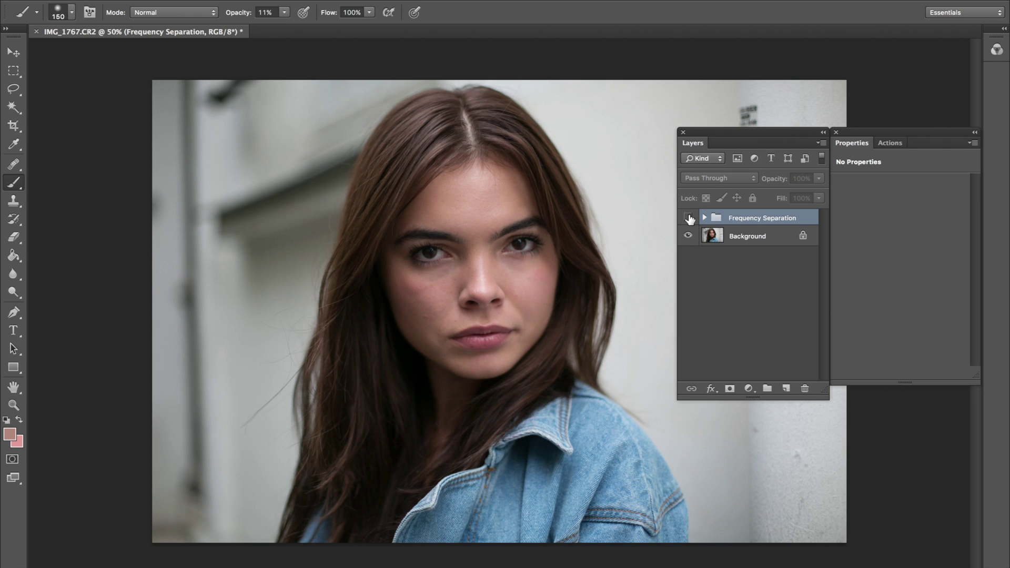
{"action": "left_click", "coordinate": [688, 218]}
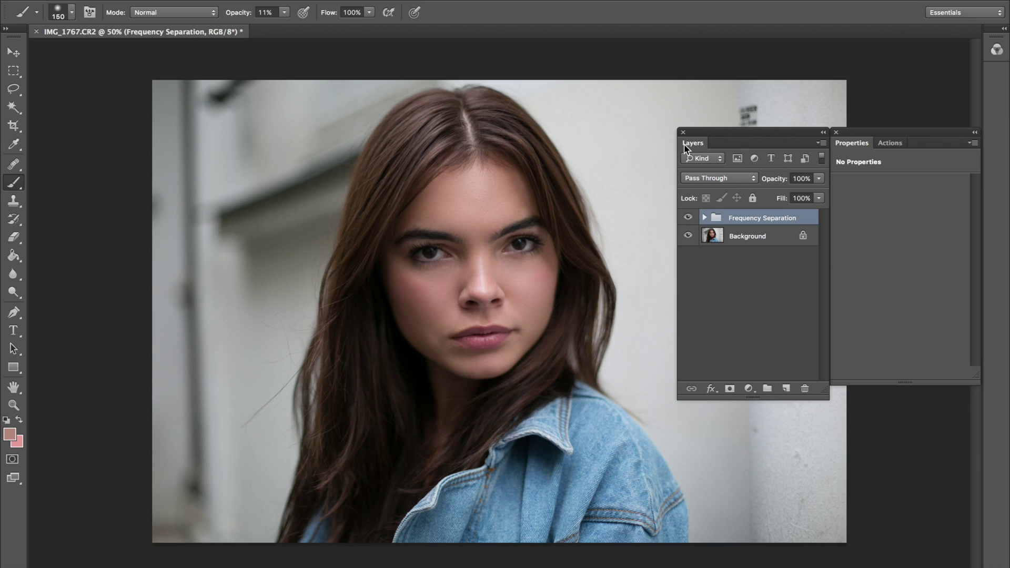
{"action": "key", "text": "ctrl+plus"}
{"action": "left_click", "coordinate": [688, 218]}
{"action": "left_click", "coordinate": [689, 217]}
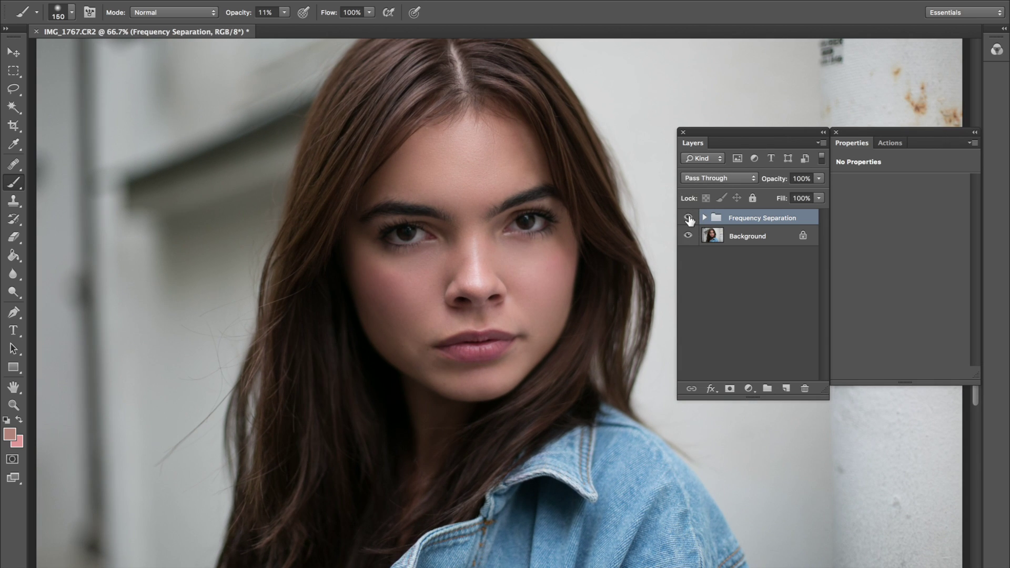
{"action": "left_click", "coordinate": [688, 216]}
{"action": "left_click_drag", "start_coordinate": [594, 251], "coordinate": [565, 255]}
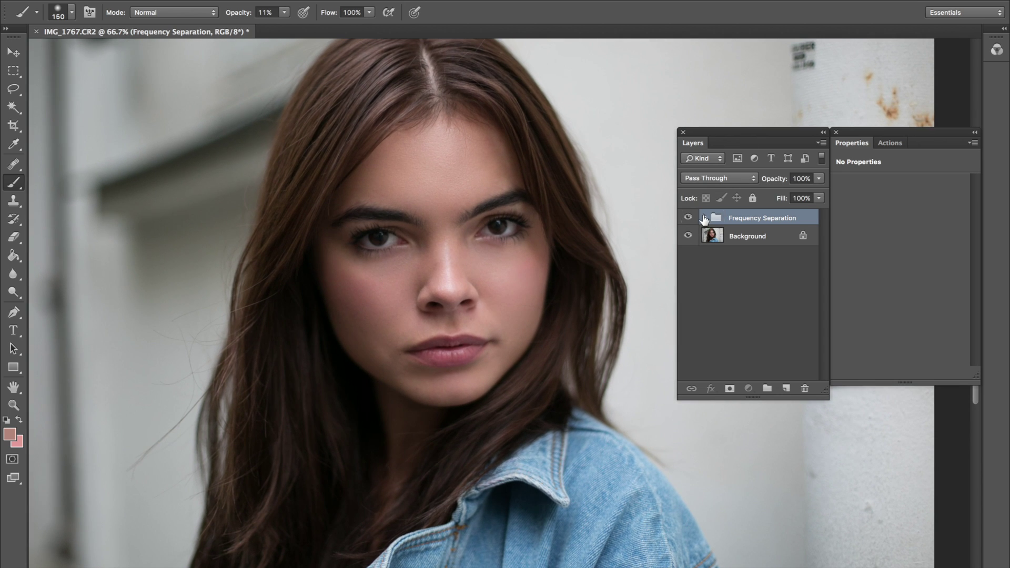
Review the individual layers inside the Frequency Separation group, collapse the group and view the whole portrait
{"action": "left_click", "coordinate": [704, 217]}
{"action": "scroll", "coordinate": [636, 243], "scroll_direction": "left", "scroll_amount": 2}
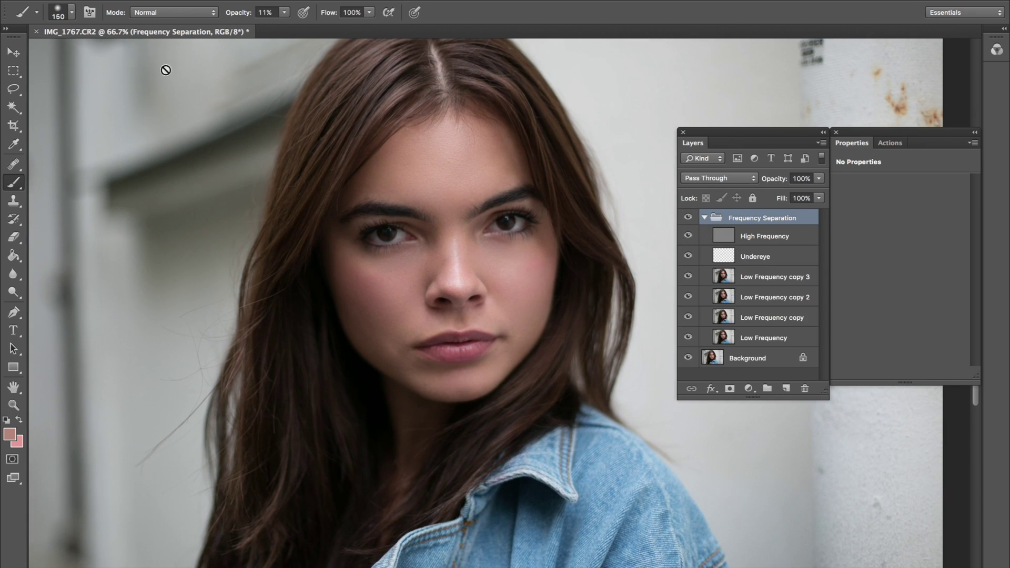
{"action": "key", "text": "v"}
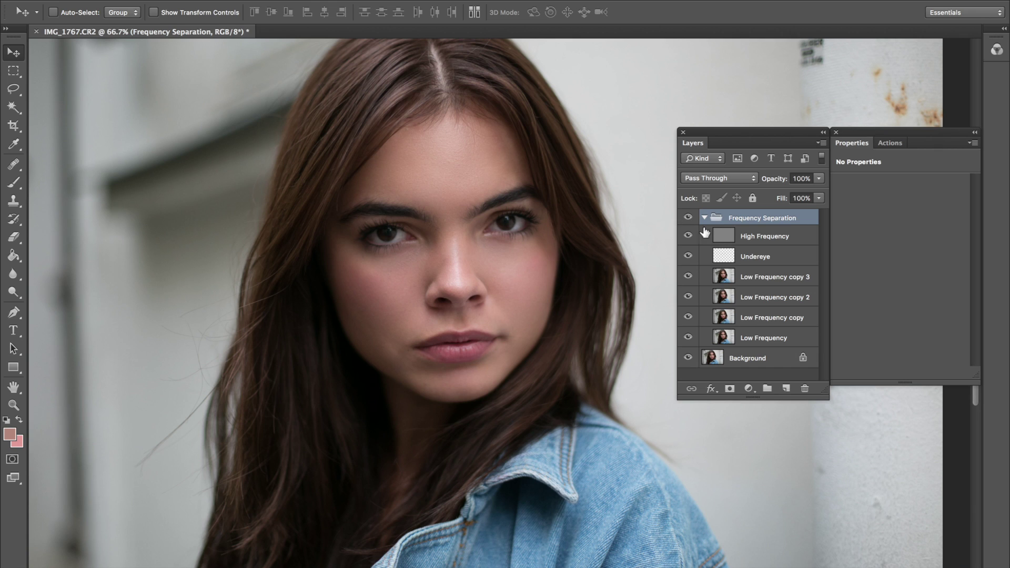
{"action": "left_click", "coordinate": [737, 278]}
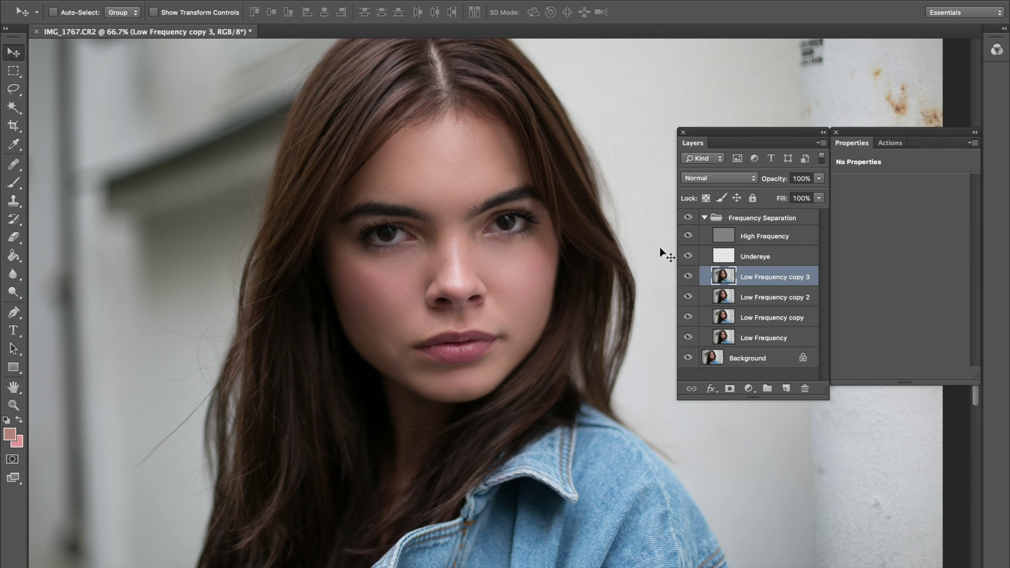
{"action": "left_click", "coordinate": [723, 260]}
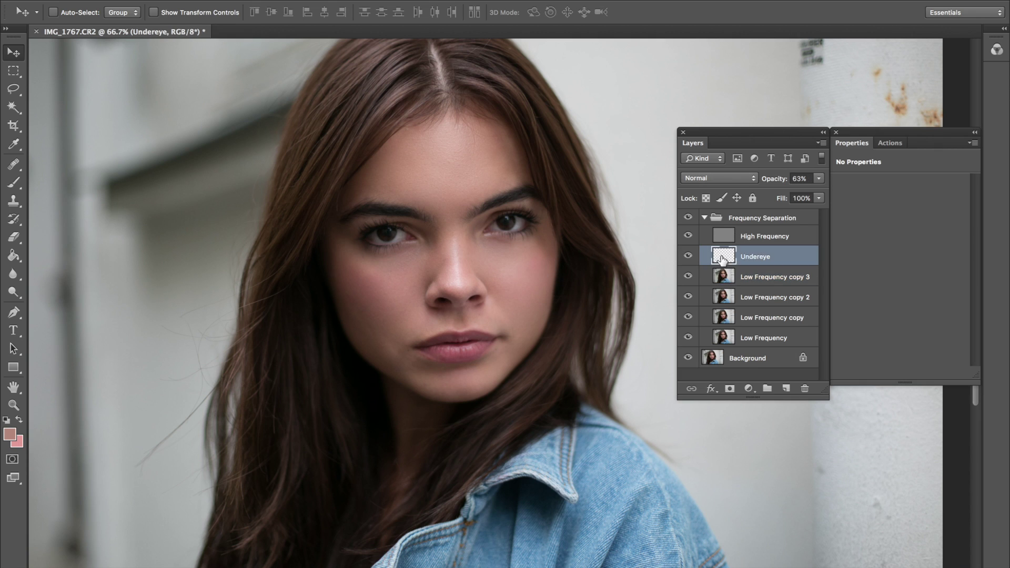
{"action": "key", "text": "b"}
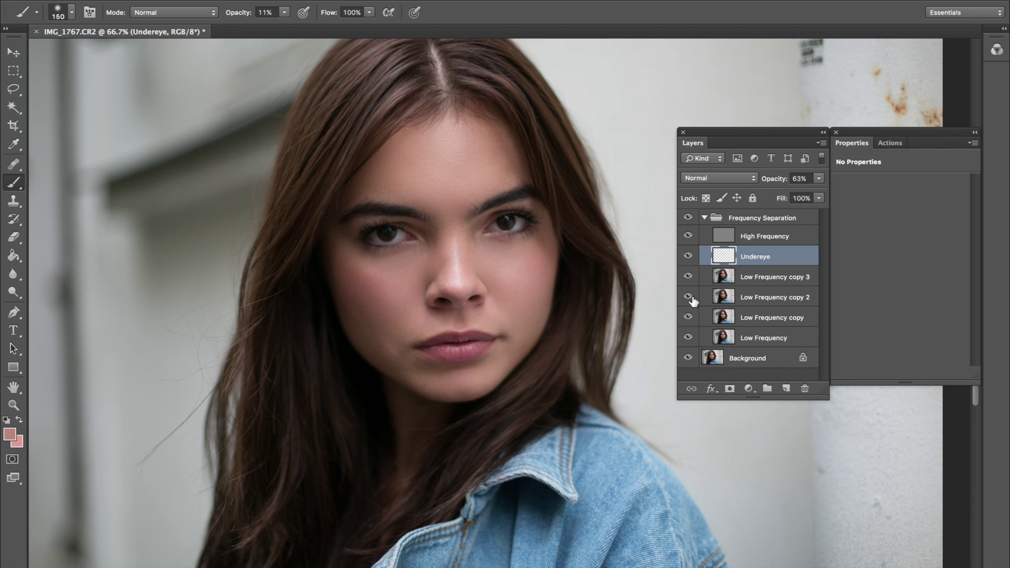
{"action": "left_click", "coordinate": [715, 221]}
{"action": "left_click", "coordinate": [703, 217]}
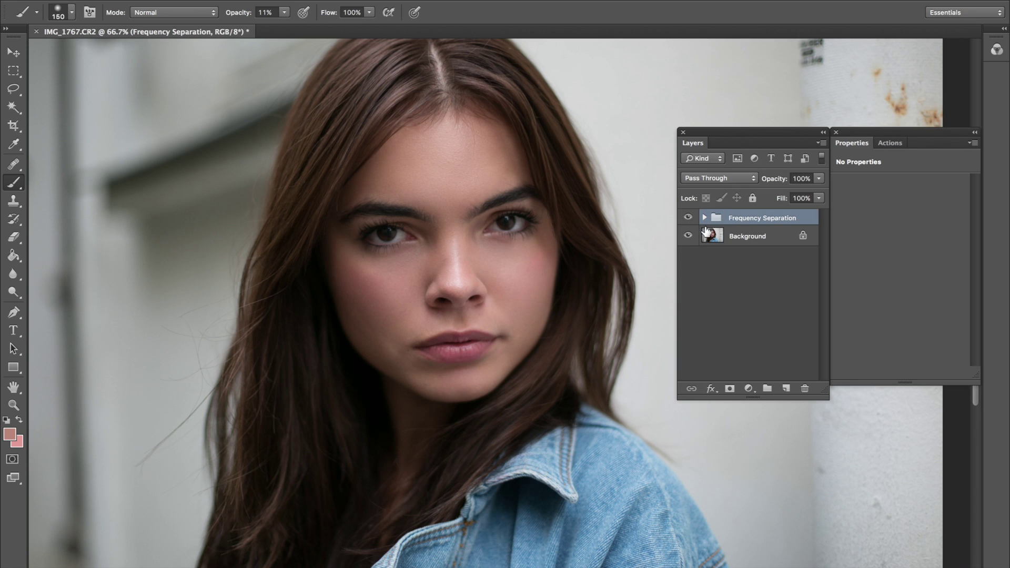
{"action": "key", "text": "v"}
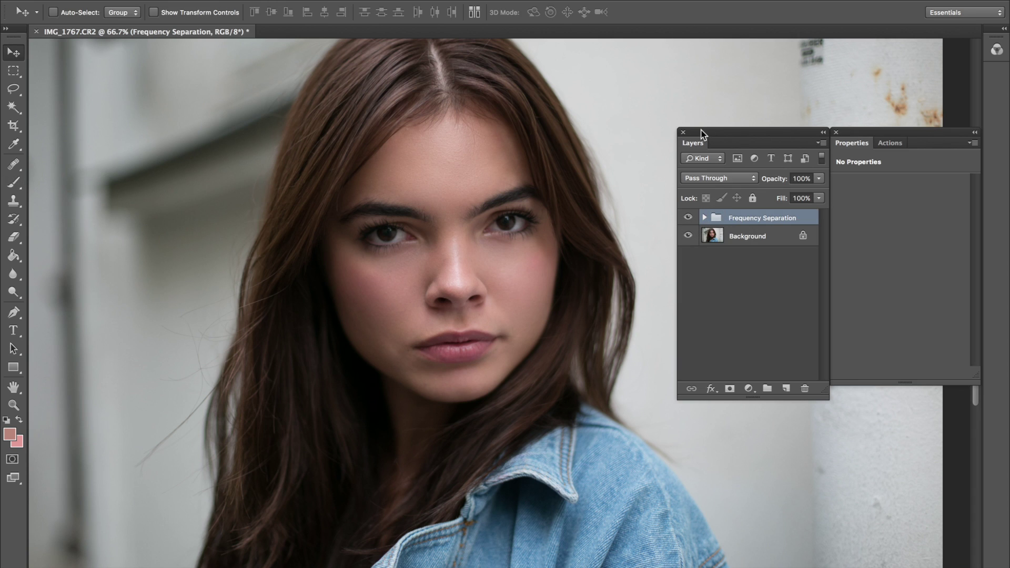
{"action": "key", "text": "ctrl+minus"}
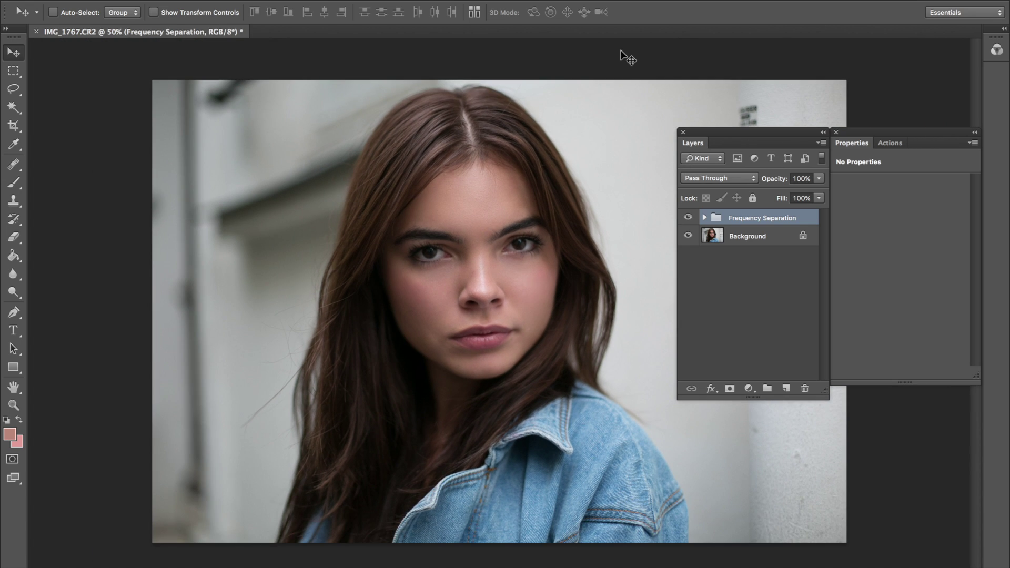